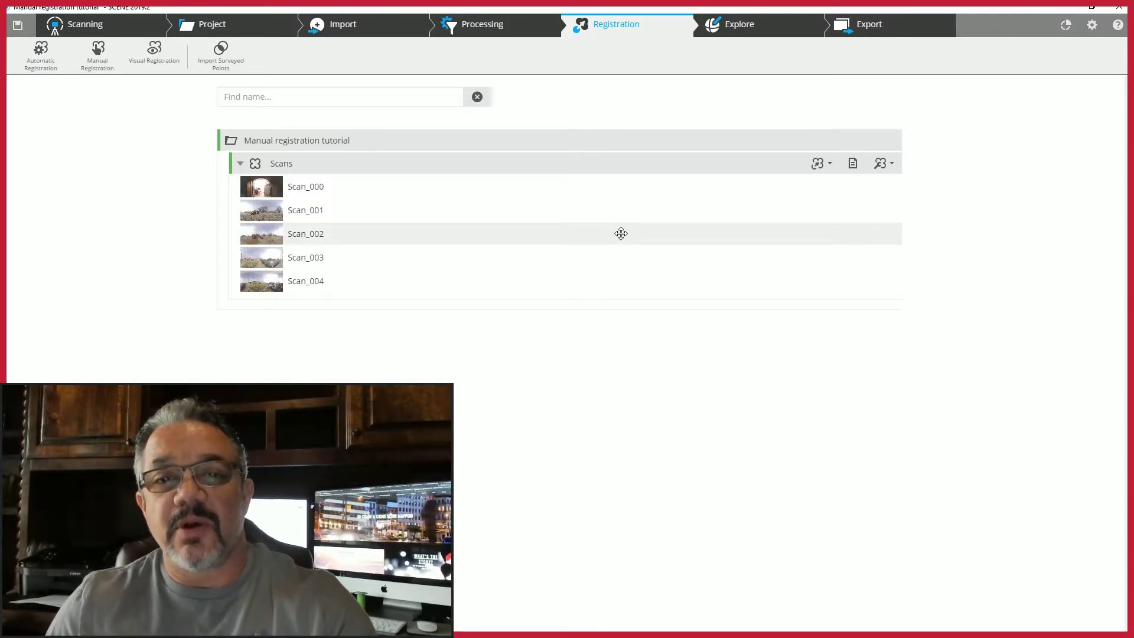
Step: Start a manual registration of the finished Scans cluster and confirm re-registering it
{"action": "left_click", "coordinate": [402, 274]}
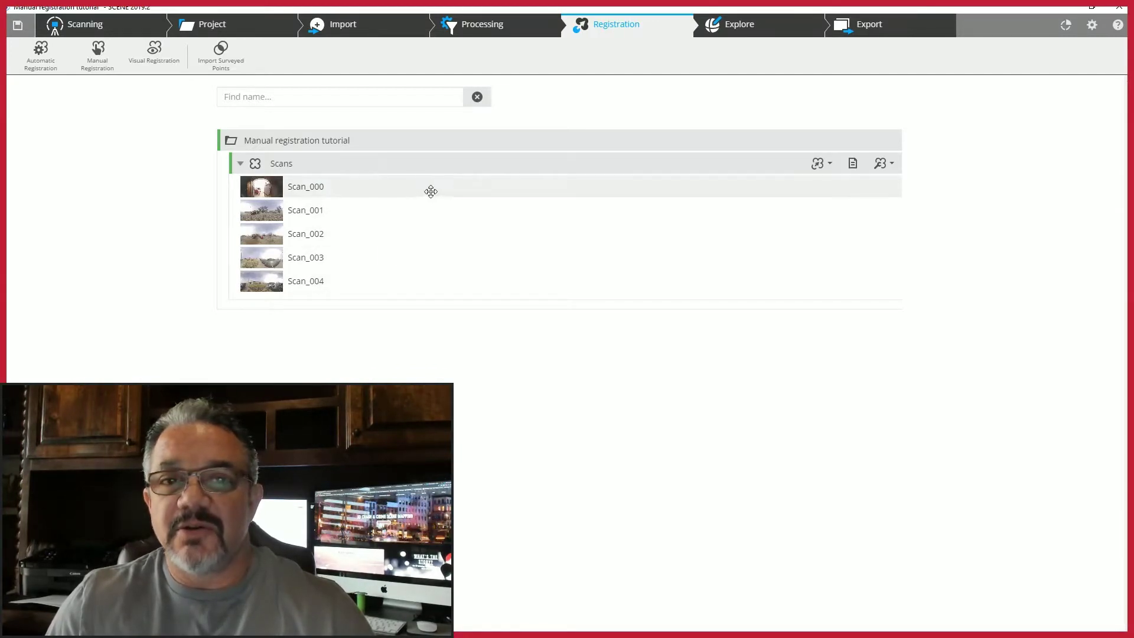
{"action": "left_click", "coordinate": [832, 164]}
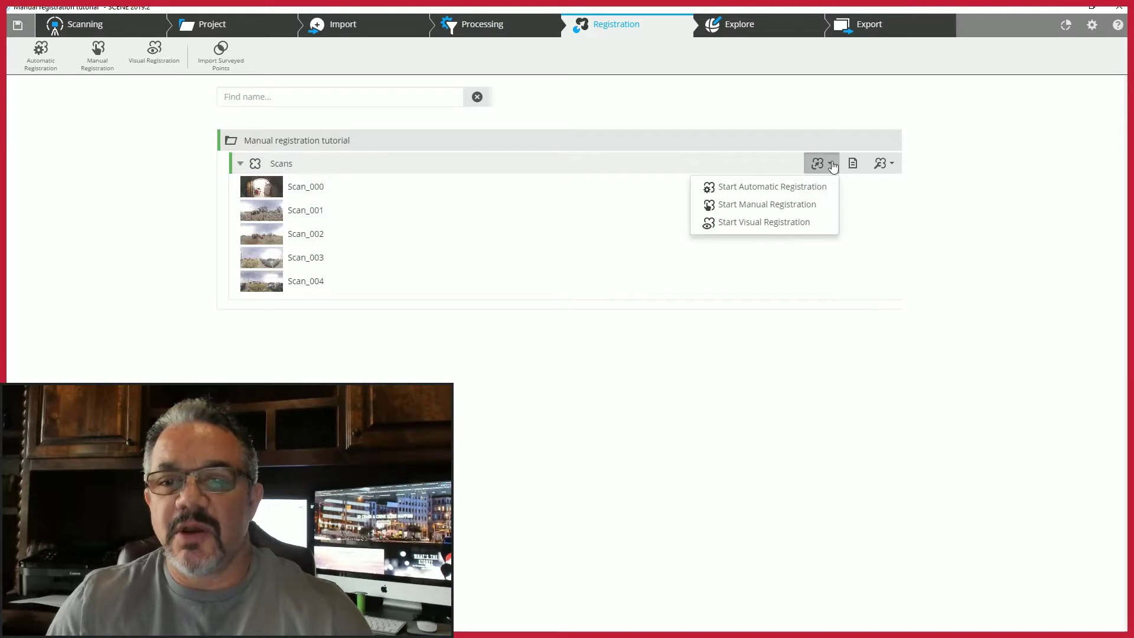
{"action": "left_click", "coordinate": [808, 203]}
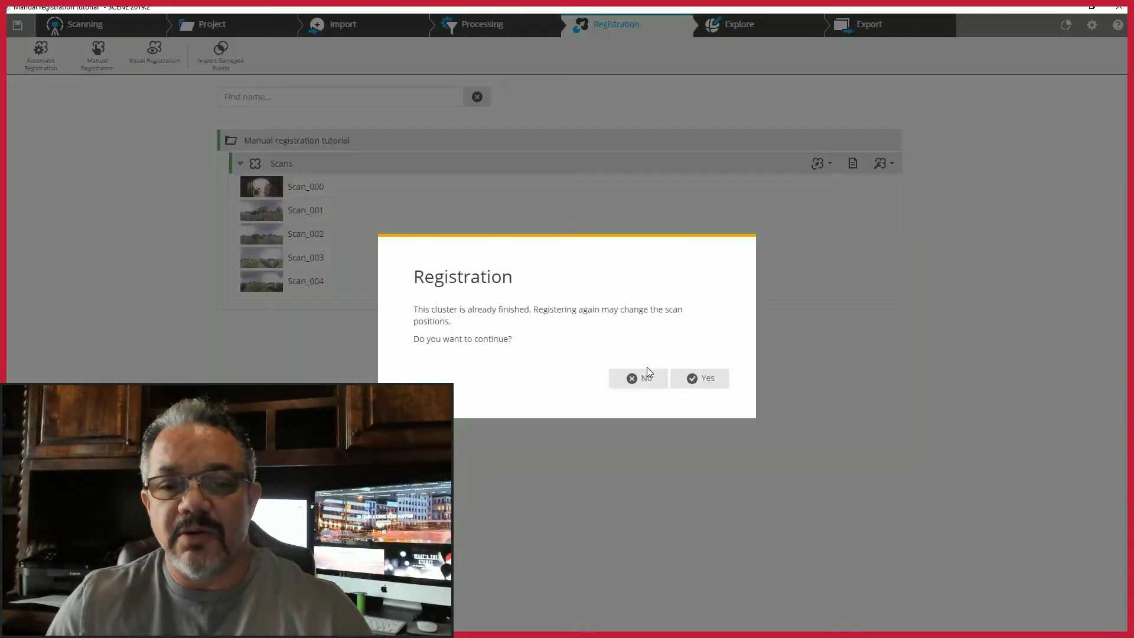
{"action": "left_click", "coordinate": [690, 379]}
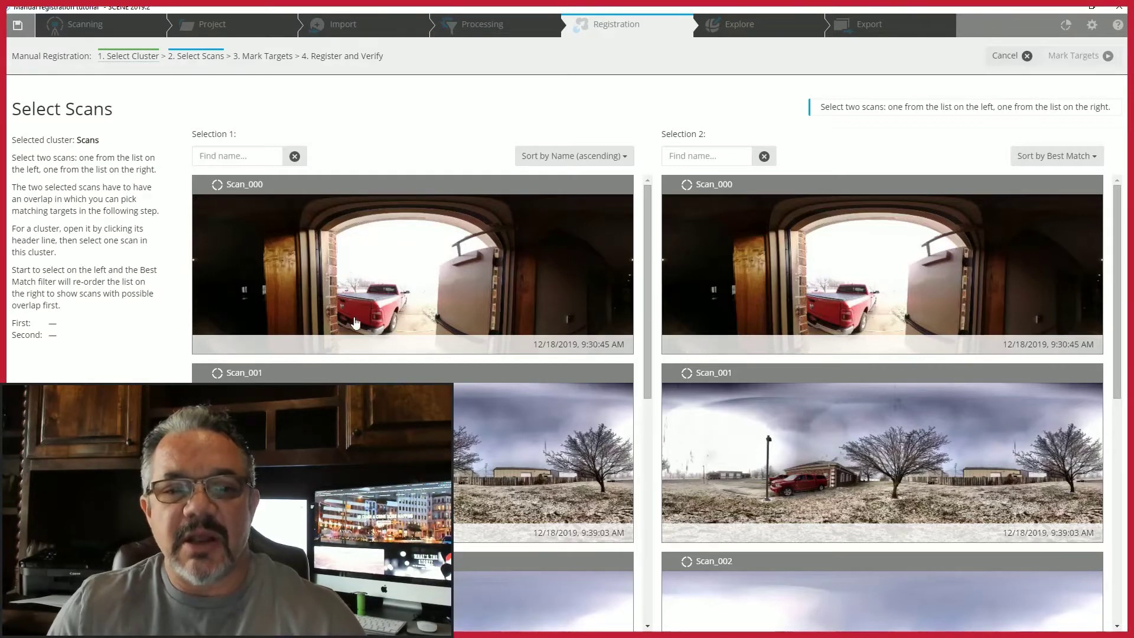
Step: Select Scan_000 as the first scan and Scan_003 as the second, then continue to Mark Targets
{"action": "left_click", "coordinate": [332, 281]}
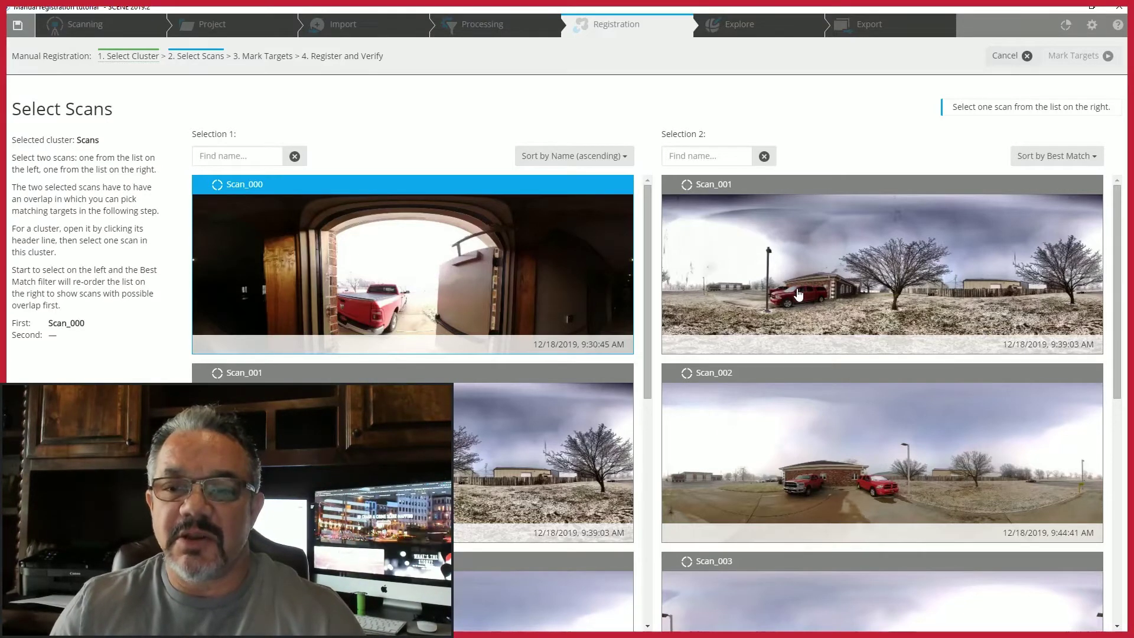
{"action": "scroll", "coordinate": [797, 293], "scroll_direction": "down", "scroll_amount": 1}
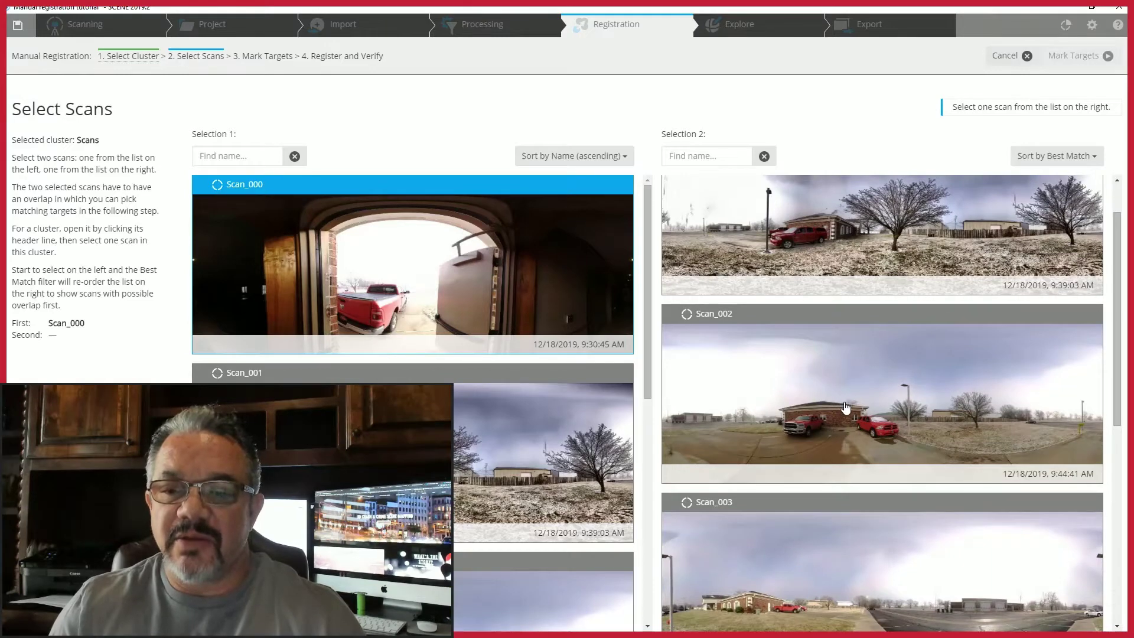
{"action": "scroll", "coordinate": [827, 422], "scroll_direction": "down", "scroll_amount": 2}
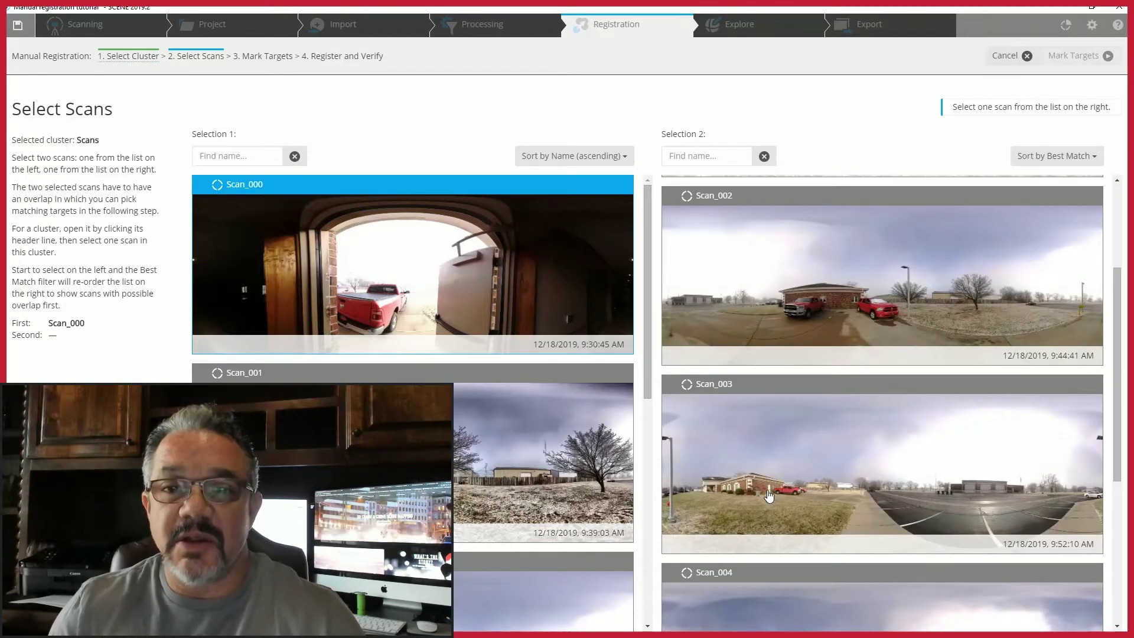
{"action": "left_click", "coordinate": [787, 500]}
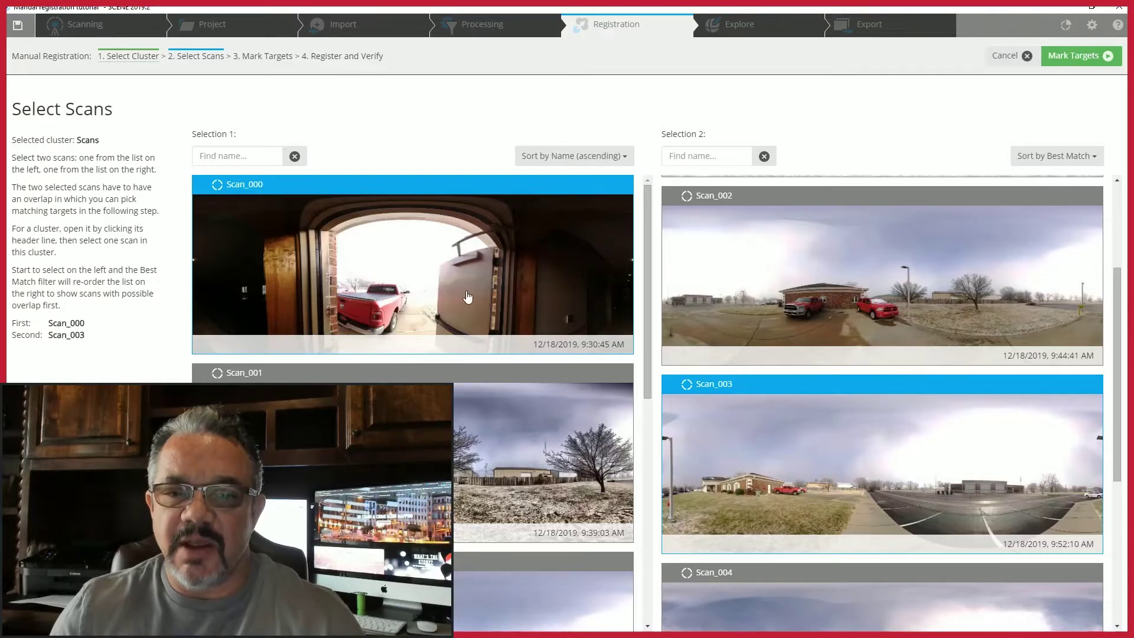
{"action": "left_click", "coordinate": [1060, 60]}
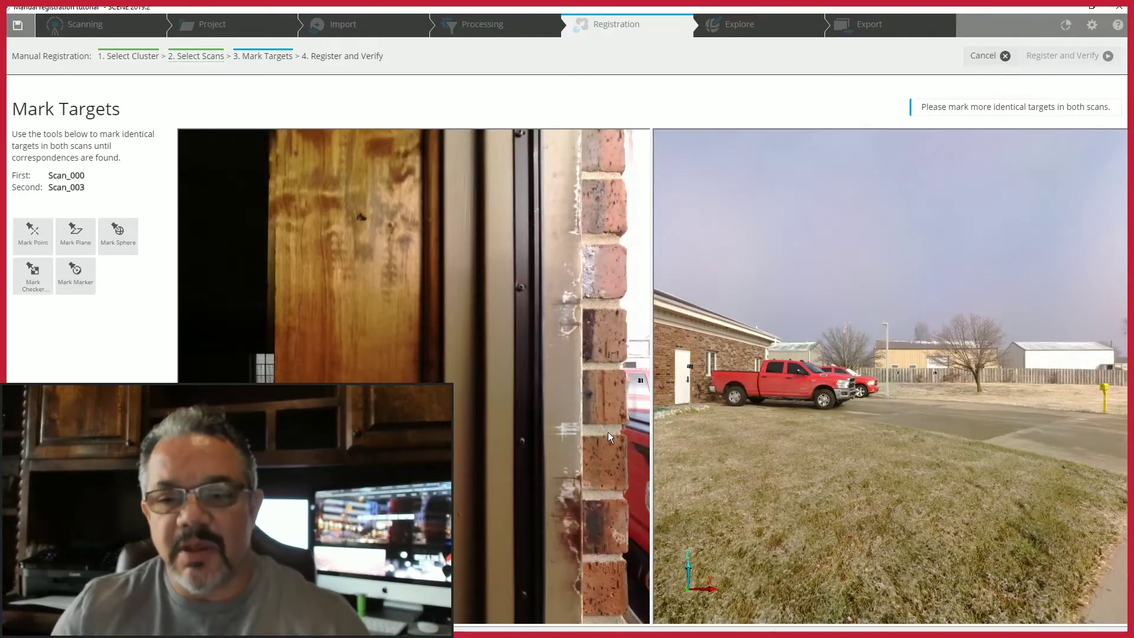
Step: Mark the red truck's flat side and the ground as matching plane targets
{"action": "left_click_drag", "start_coordinate": [598, 379], "coordinate": [798, 434]}
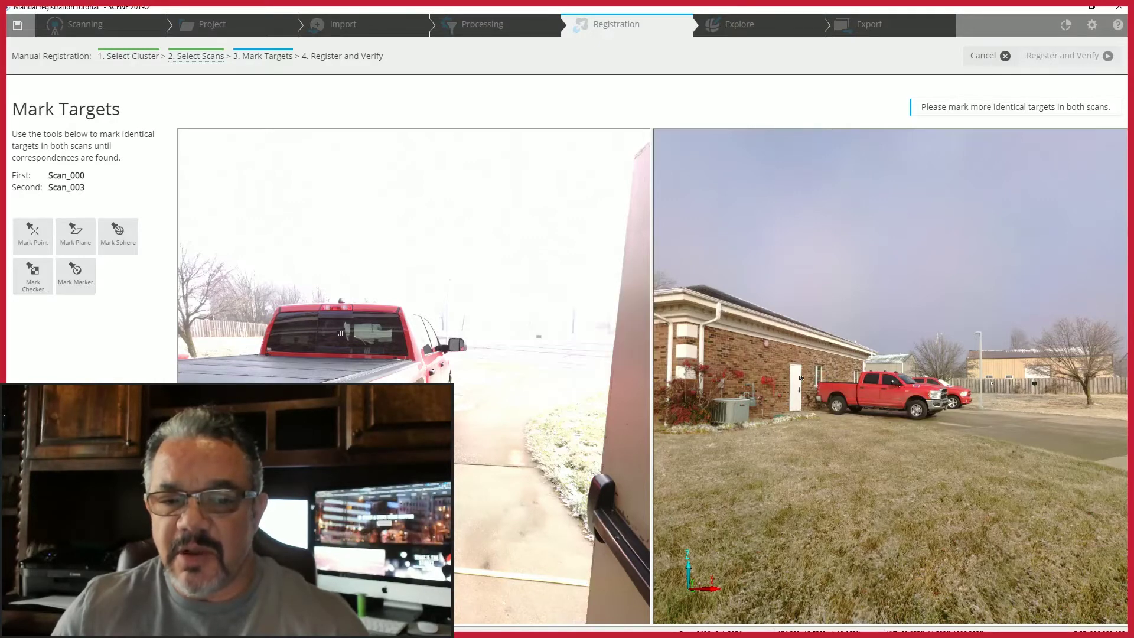
{"action": "scroll", "coordinate": [798, 384], "scroll_direction": "up", "scroll_amount": 5}
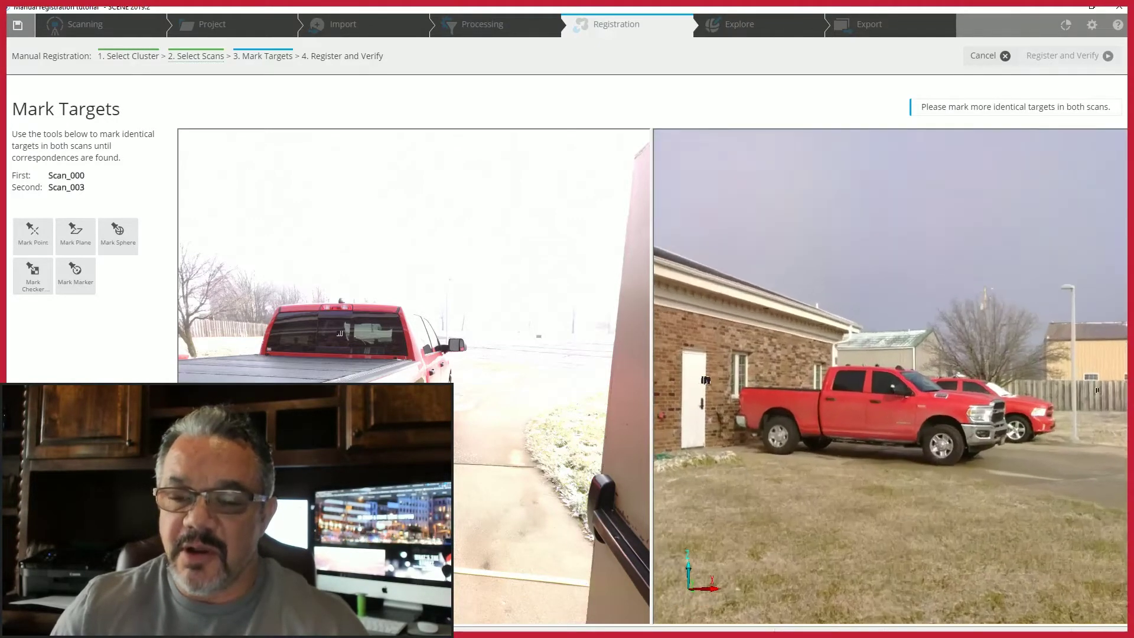
{"action": "left_click_drag", "start_coordinate": [656, 372], "coordinate": [771, 370]}
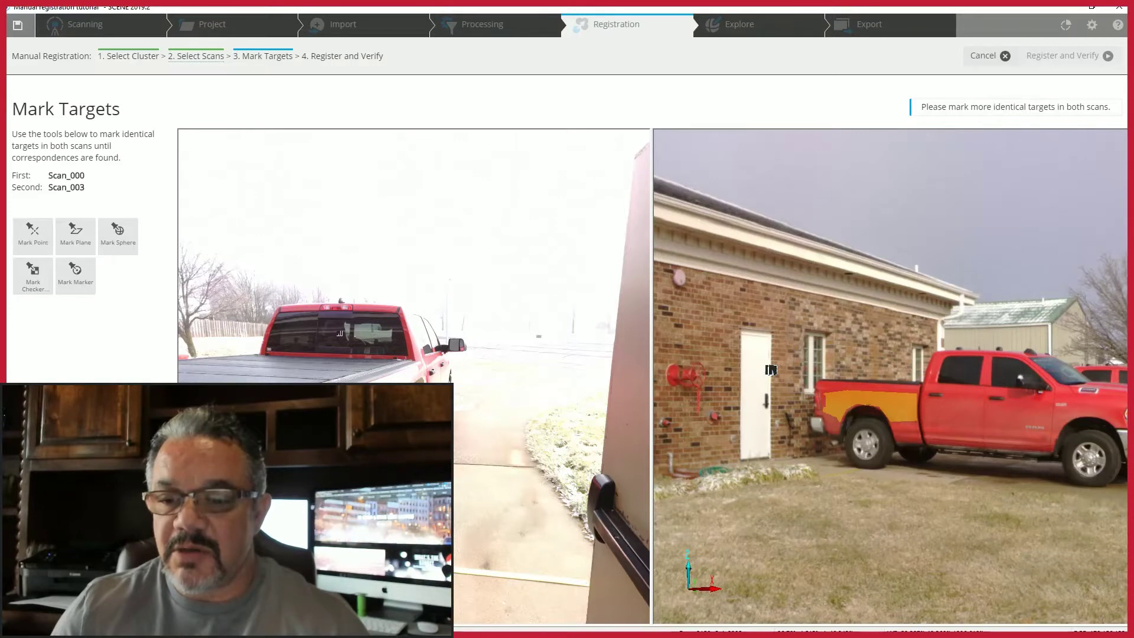
{"action": "left_click", "coordinate": [900, 476]}
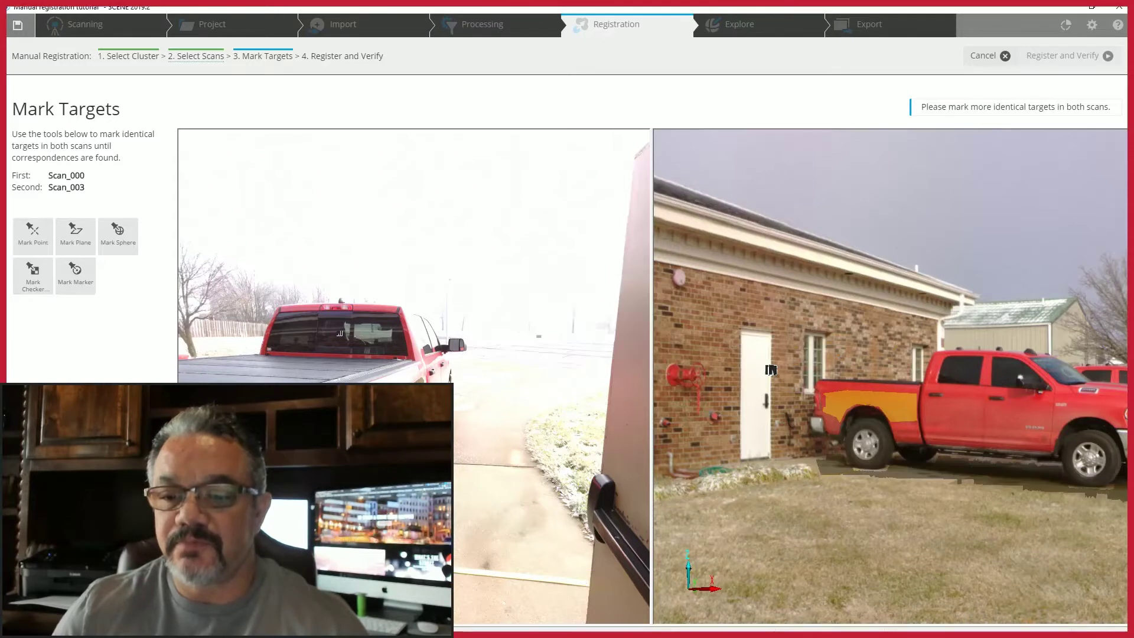
{"action": "left_click", "coordinate": [487, 501]}
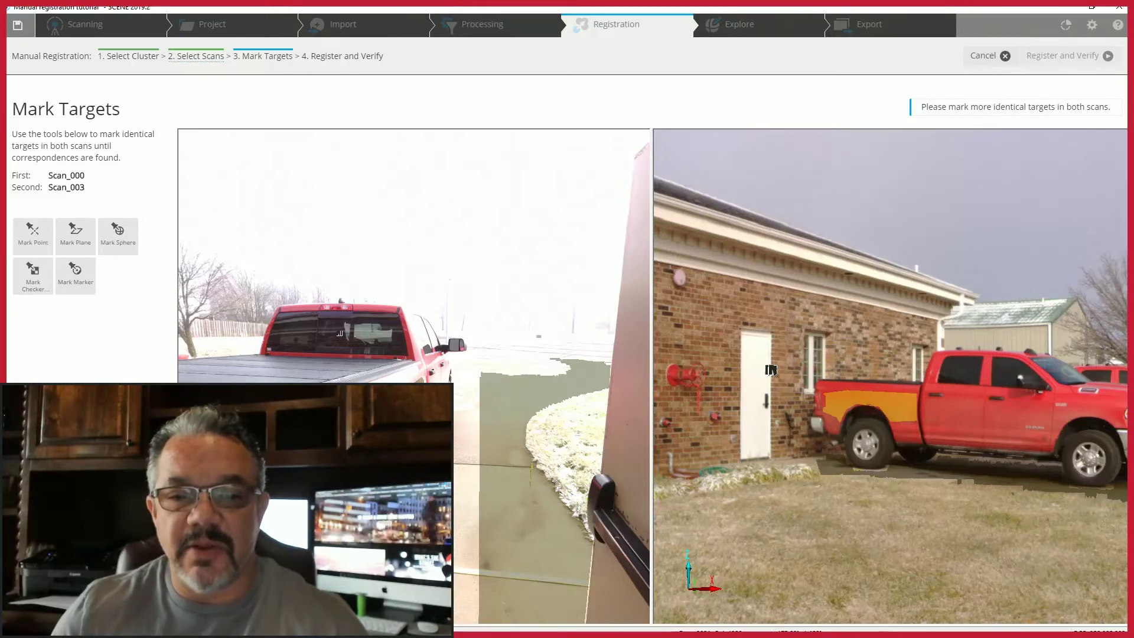
Step: Rotate, pan and zoom Scan_003 to center its white door in view
{"action": "left_click_drag", "start_coordinate": [771, 370], "coordinate": [839, 372]}
{"action": "left_click_drag", "start_coordinate": [990, 303], "coordinate": [790, 417]}
{"action": "left_click_drag", "start_coordinate": [339, 334], "coordinate": [549, 390]}
{"action": "scroll", "coordinate": [791, 418], "scroll_direction": "up", "scroll_amount": 5}
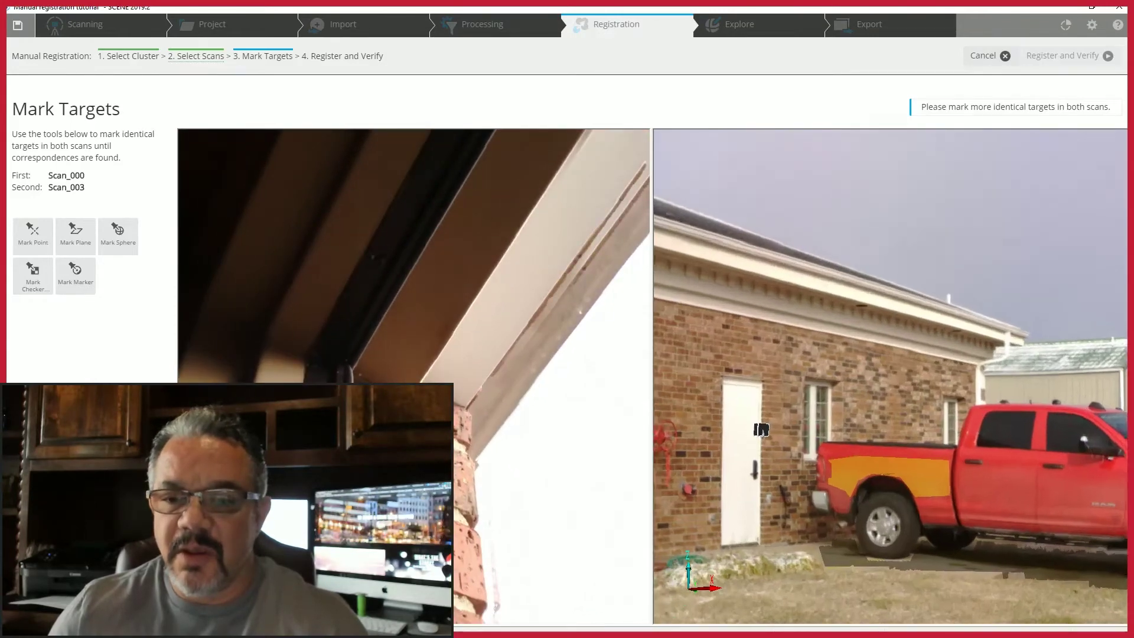
{"action": "scroll", "coordinate": [738, 490], "scroll_direction": "up", "scroll_amount": 3}
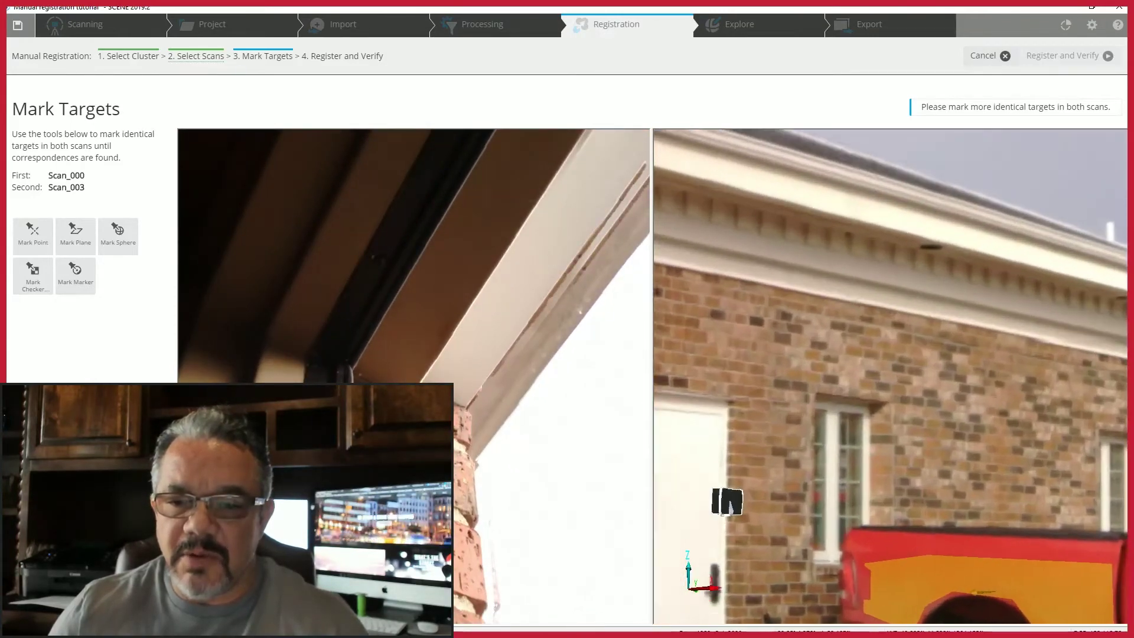
{"action": "left_click_drag", "start_coordinate": [717, 507], "coordinate": [869, 456]}
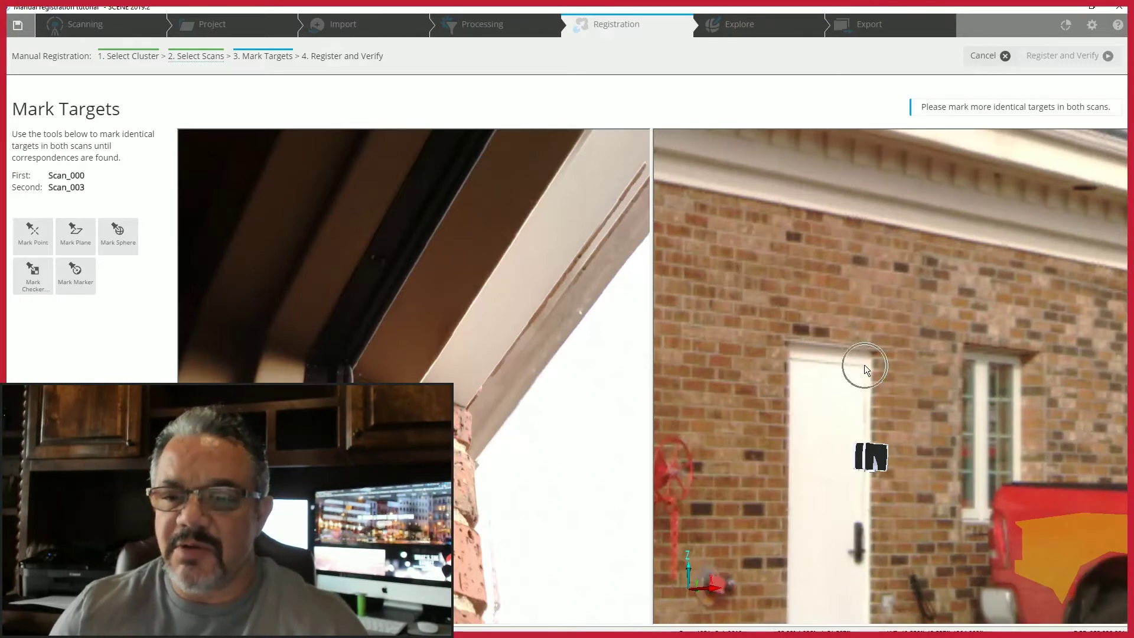
{"action": "scroll", "coordinate": [864, 370], "scroll_direction": "up", "scroll_amount": 2}
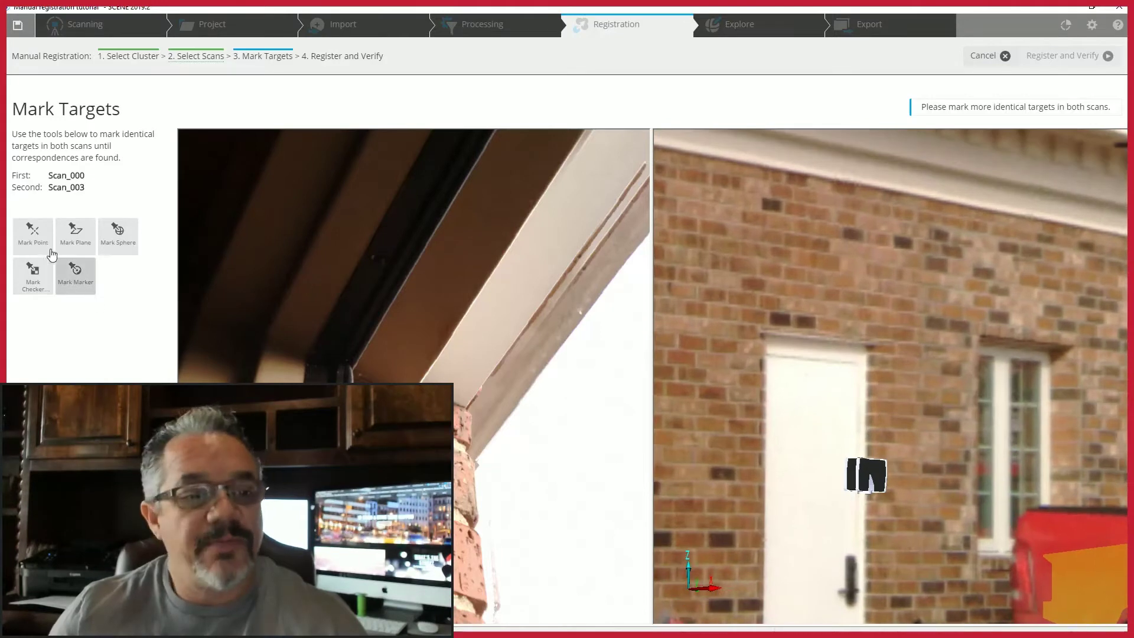
Step: Place point target Point1 on the top edge of Scan_003's white door
{"action": "left_click", "coordinate": [34, 235]}
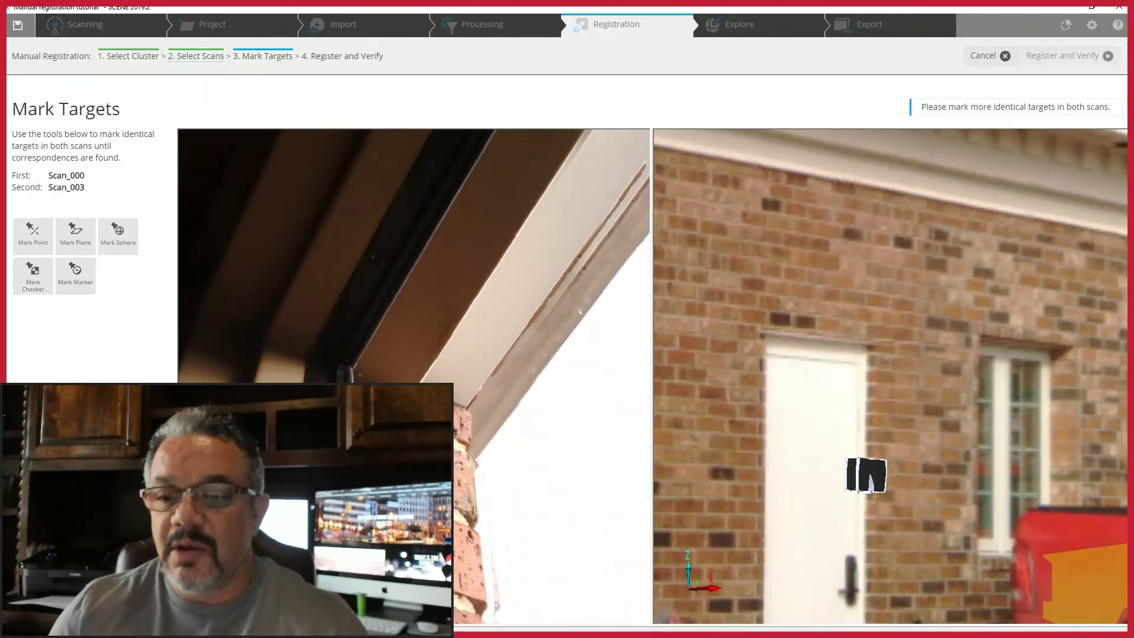
{"action": "scroll", "coordinate": [899, 374], "scroll_direction": "up", "scroll_amount": 1}
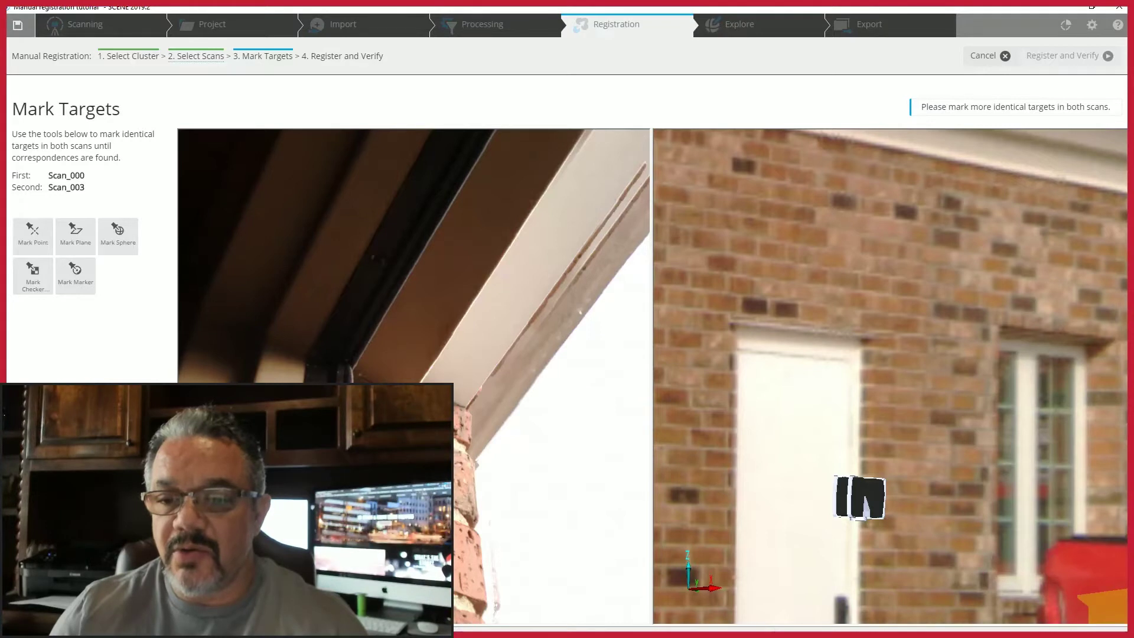
{"action": "left_click", "coordinate": [849, 363]}
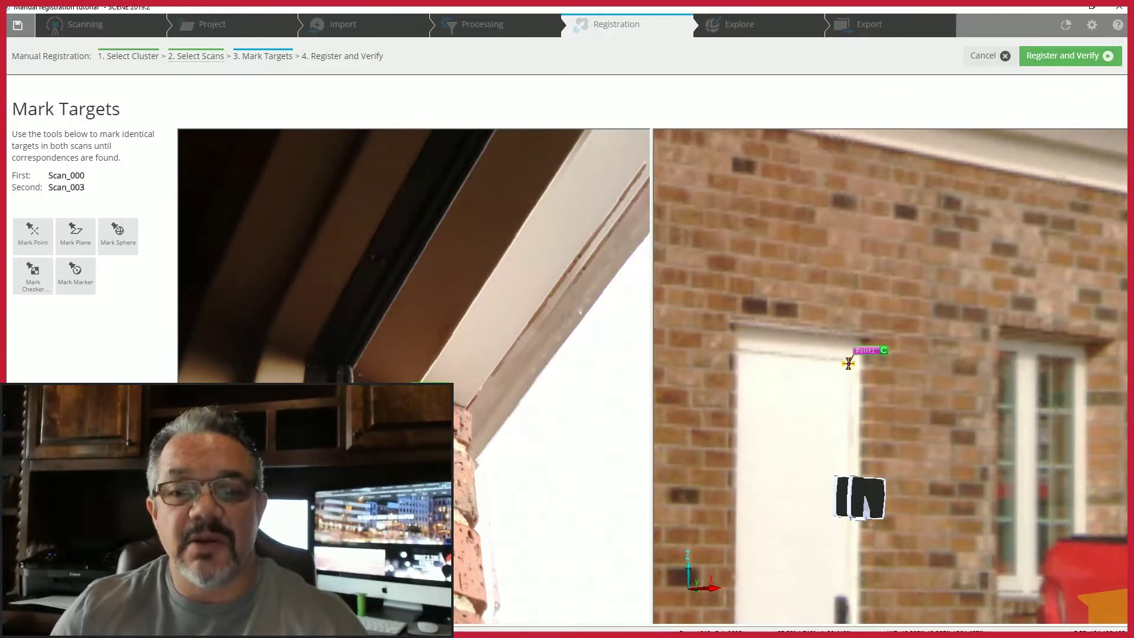
Step: Register Scan_000 with Scan_003, accept the result, and move to the next pair
{"action": "left_click", "coordinate": [1063, 56]}
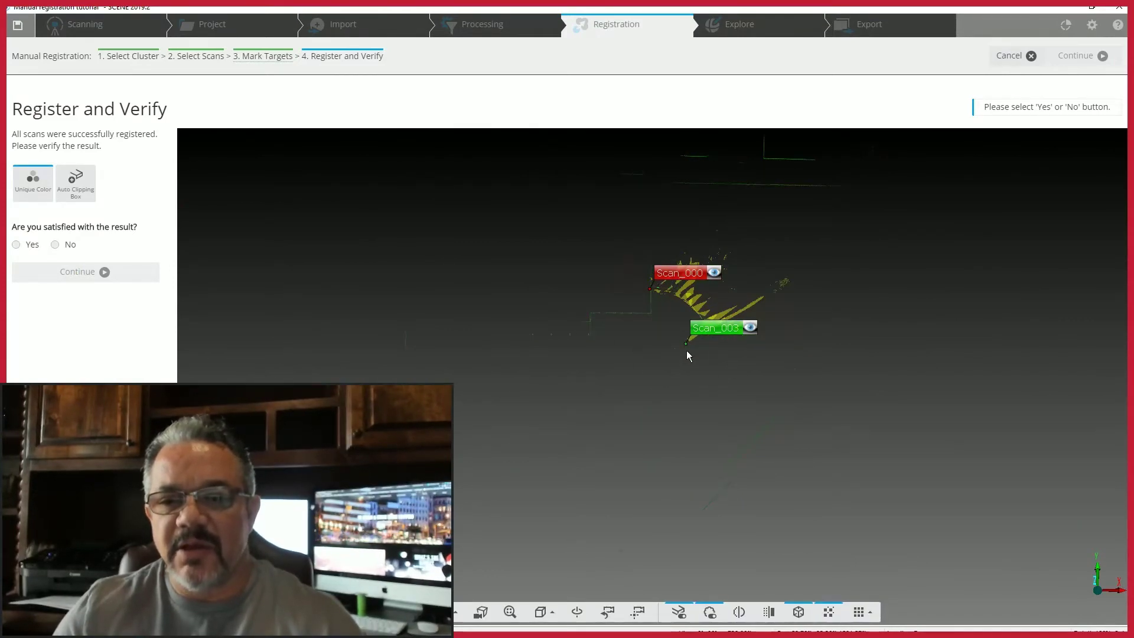
{"action": "left_click", "coordinate": [16, 246]}
{"action": "left_click", "coordinate": [82, 273]}
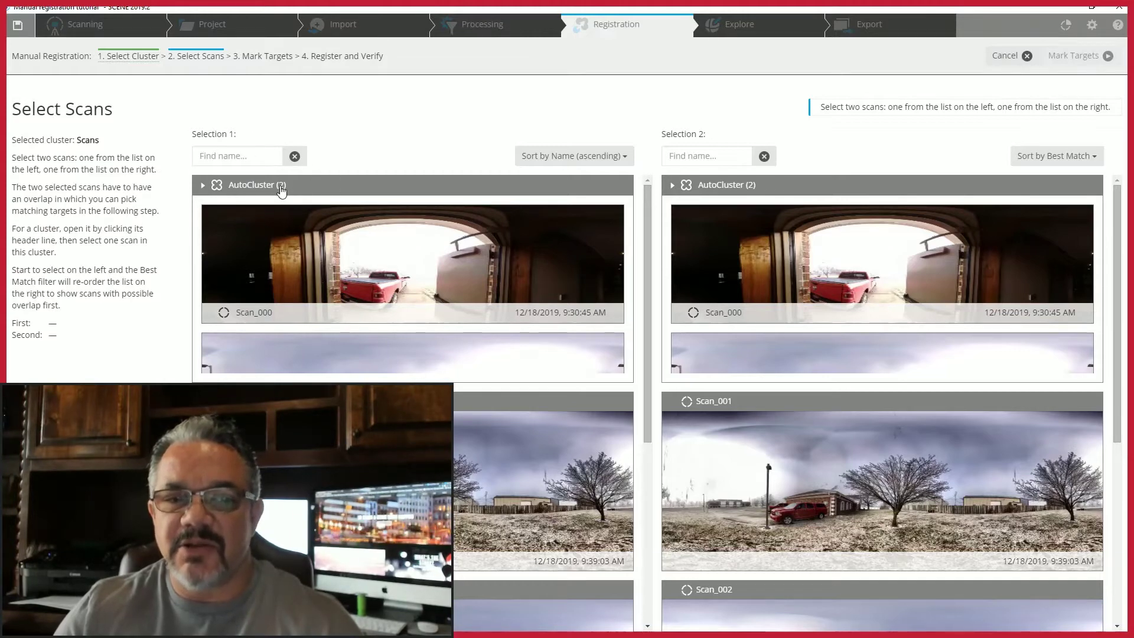
Step: Pick Scan_003 from the AutoCluster and Scan_004 as the pair, then continue to Mark Targets
{"action": "left_click", "coordinate": [294, 267]}
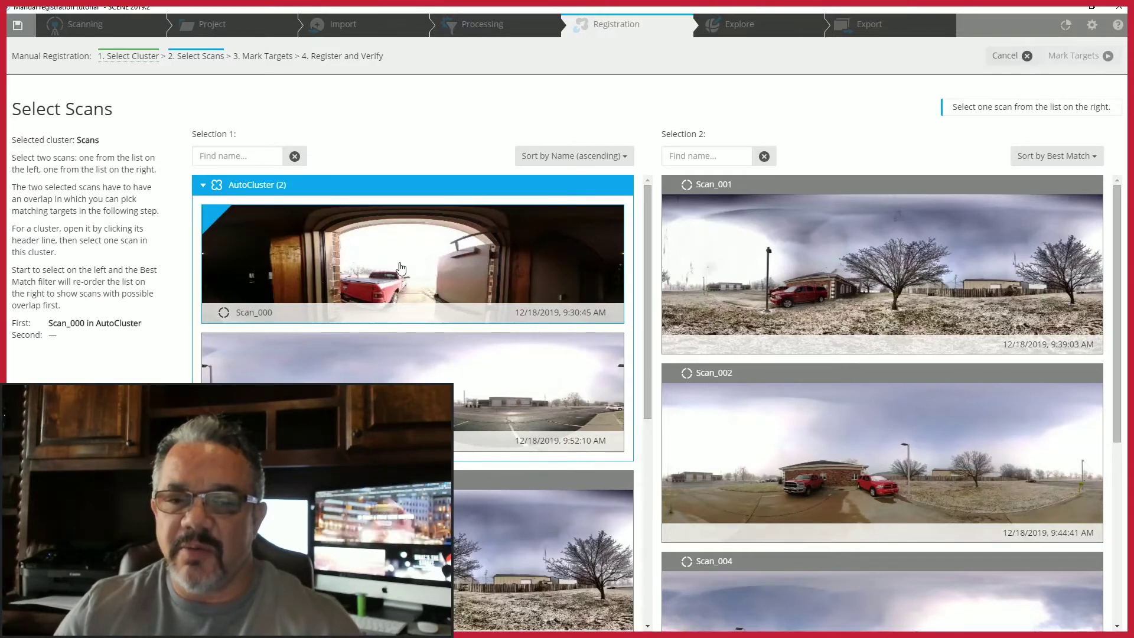
{"action": "left_click", "coordinate": [394, 355]}
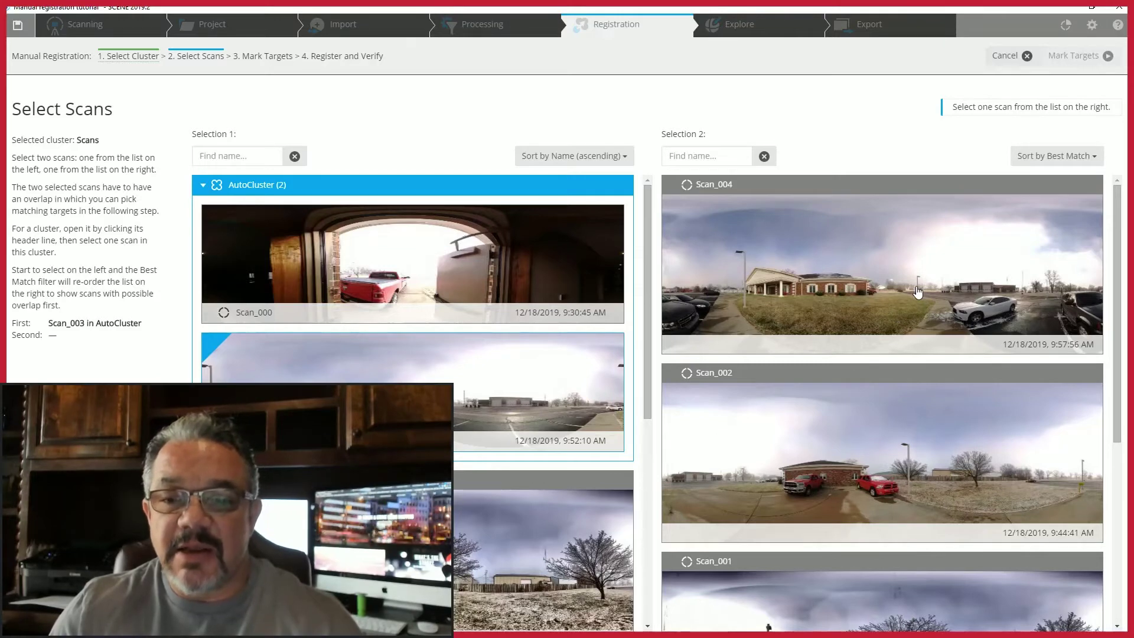
{"action": "scroll", "coordinate": [918, 292], "scroll_direction": "down", "scroll_amount": 1}
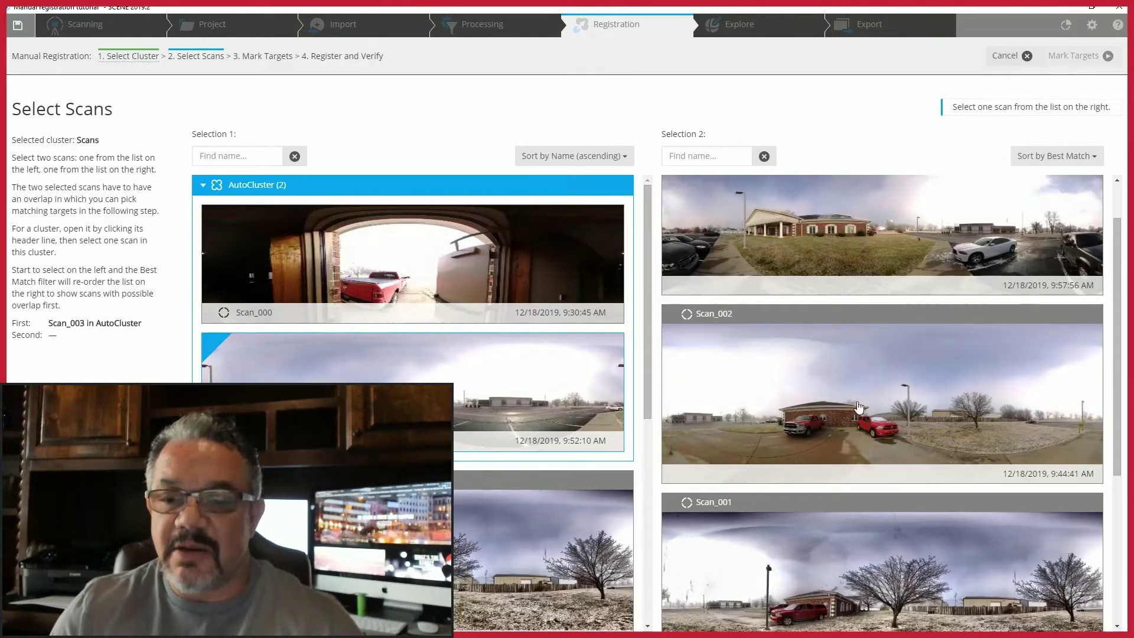
{"action": "scroll", "coordinate": [859, 408], "scroll_direction": "down", "scroll_amount": 1}
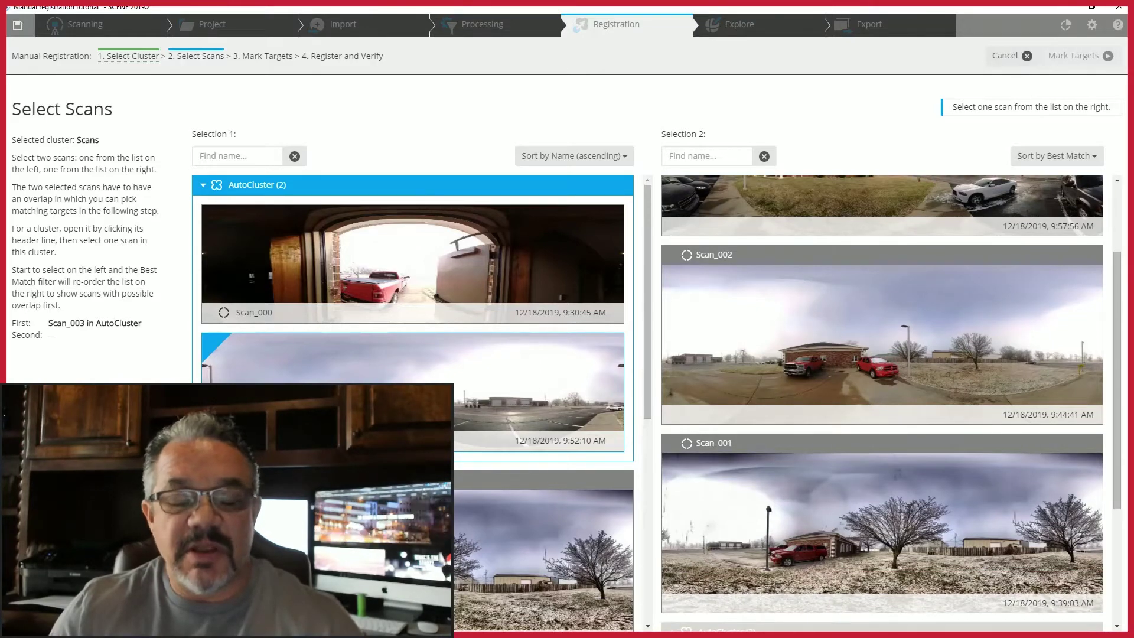
{"action": "scroll", "coordinate": [831, 362], "scroll_direction": "up", "scroll_amount": 2}
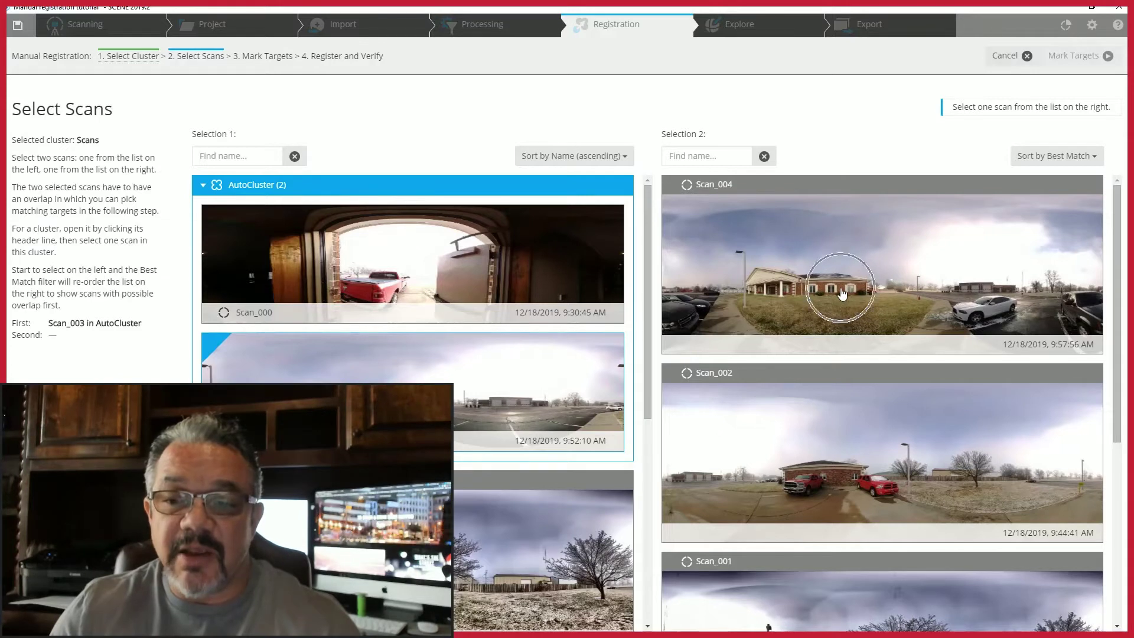
{"action": "left_click", "coordinate": [881, 281]}
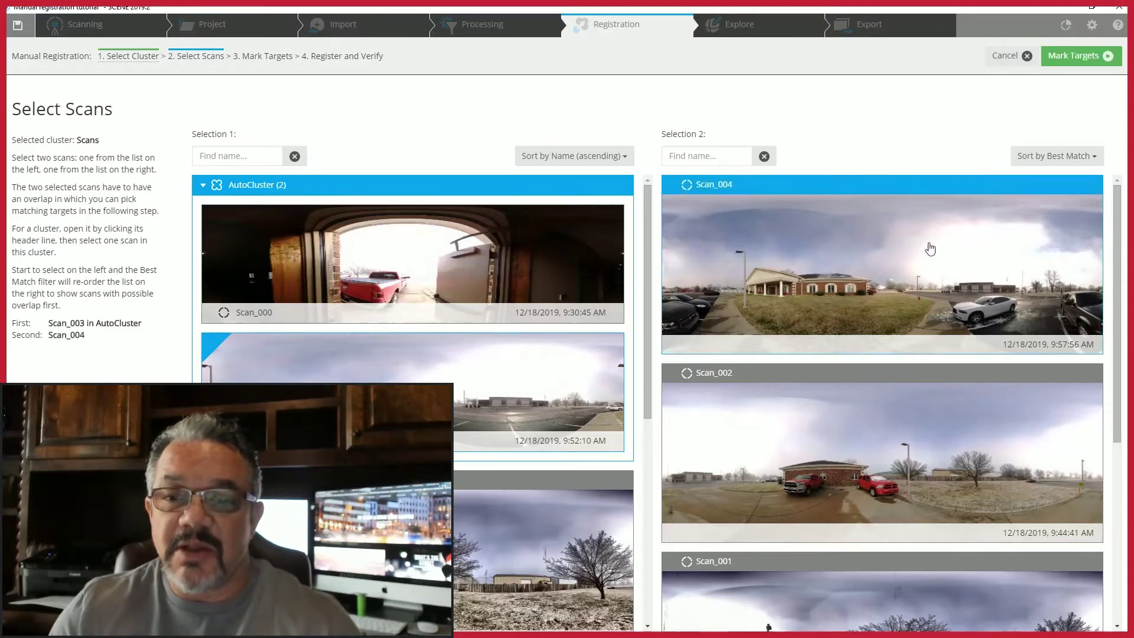
{"action": "left_click", "coordinate": [1074, 56]}
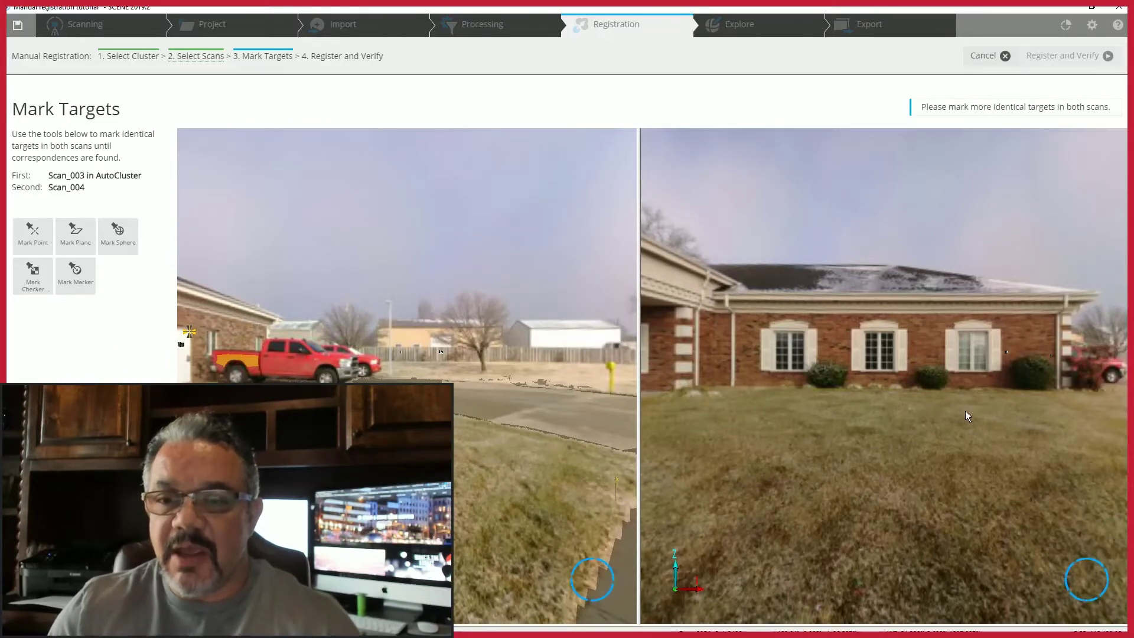
Step: Align both scan views and mark a plane on the road in the right scan
{"action": "left_click_drag", "start_coordinate": [1008, 412], "coordinate": [767, 360]}
{"action": "left_click_drag", "start_coordinate": [236, 372], "coordinate": [367, 346]}
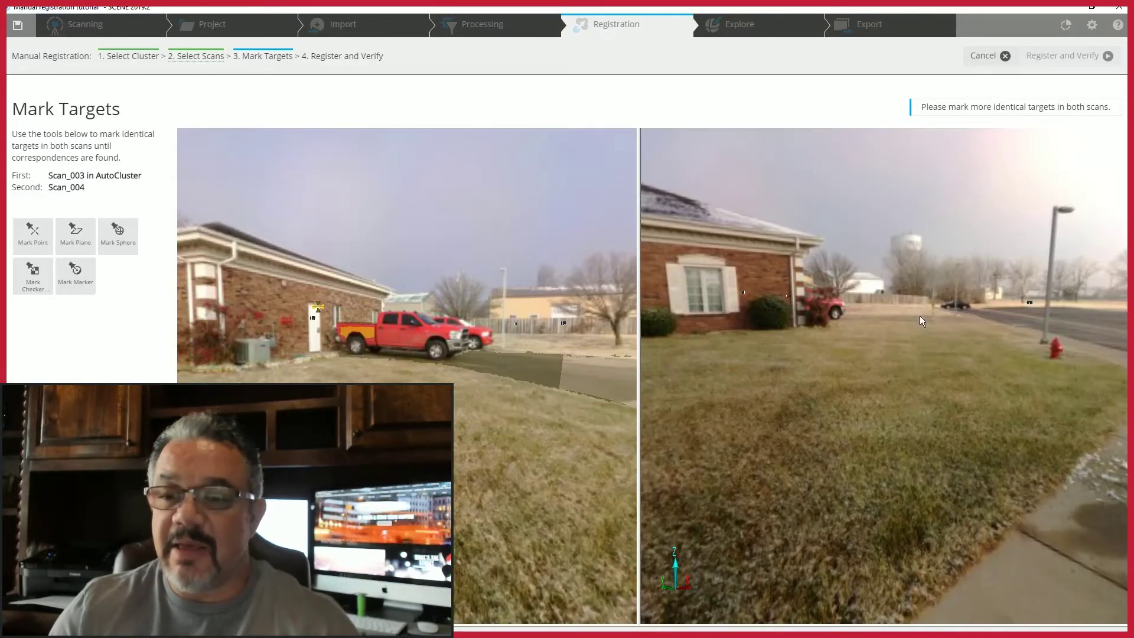
{"action": "scroll", "coordinate": [920, 316], "scroll_direction": "up", "scroll_amount": 3}
{"action": "scroll", "coordinate": [920, 315], "scroll_direction": "up", "scroll_amount": 5}
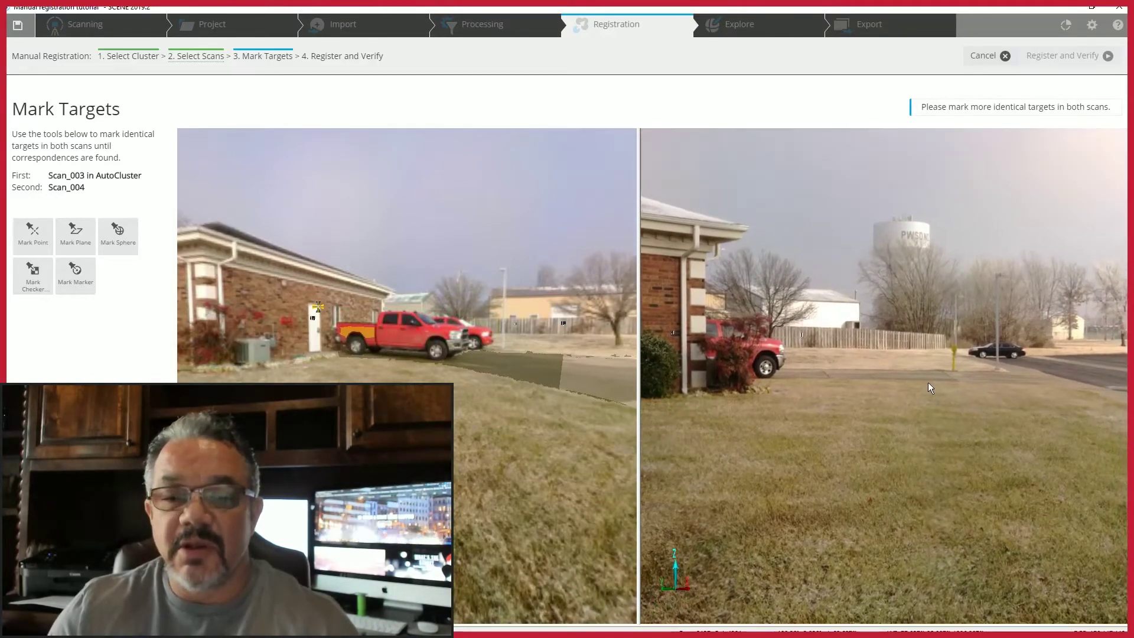
{"action": "left_click_drag", "start_coordinate": [875, 415], "coordinate": [956, 475]}
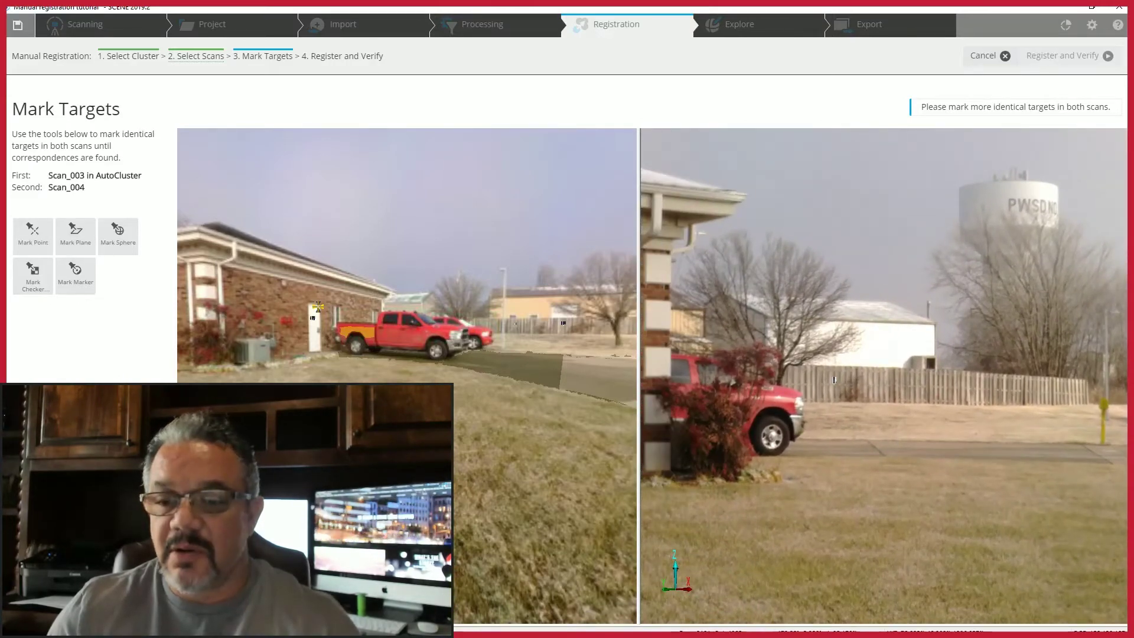
{"action": "left_click", "coordinate": [870, 452]}
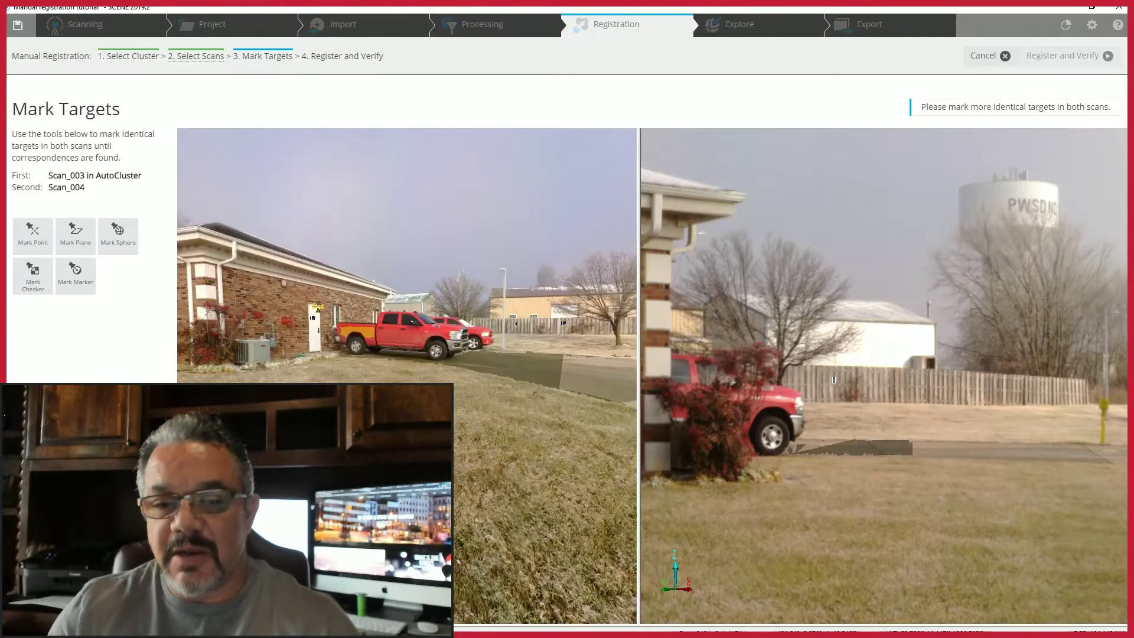
Step: Mark the middle garage door as a plane in both Scan_003 and Scan_004
{"action": "left_click_drag", "start_coordinate": [317, 306], "coordinate": [512, 326]}
{"action": "left_click_drag", "start_coordinate": [834, 380], "coordinate": [752, 448]}
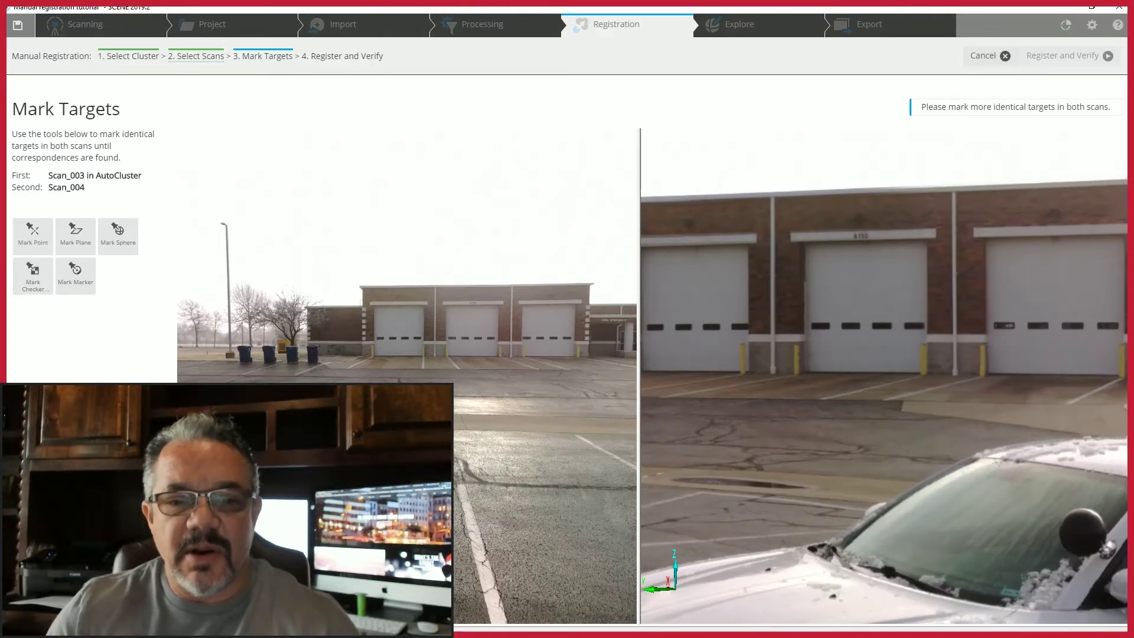
{"action": "left_click", "coordinate": [472, 329]}
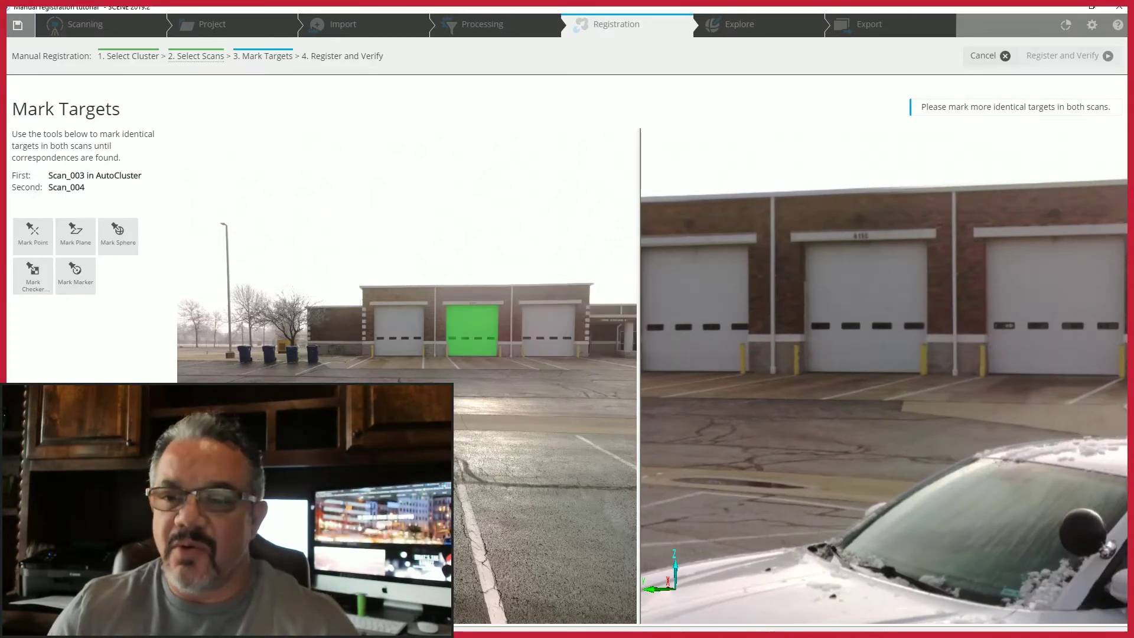
{"action": "left_click", "coordinate": [870, 300]}
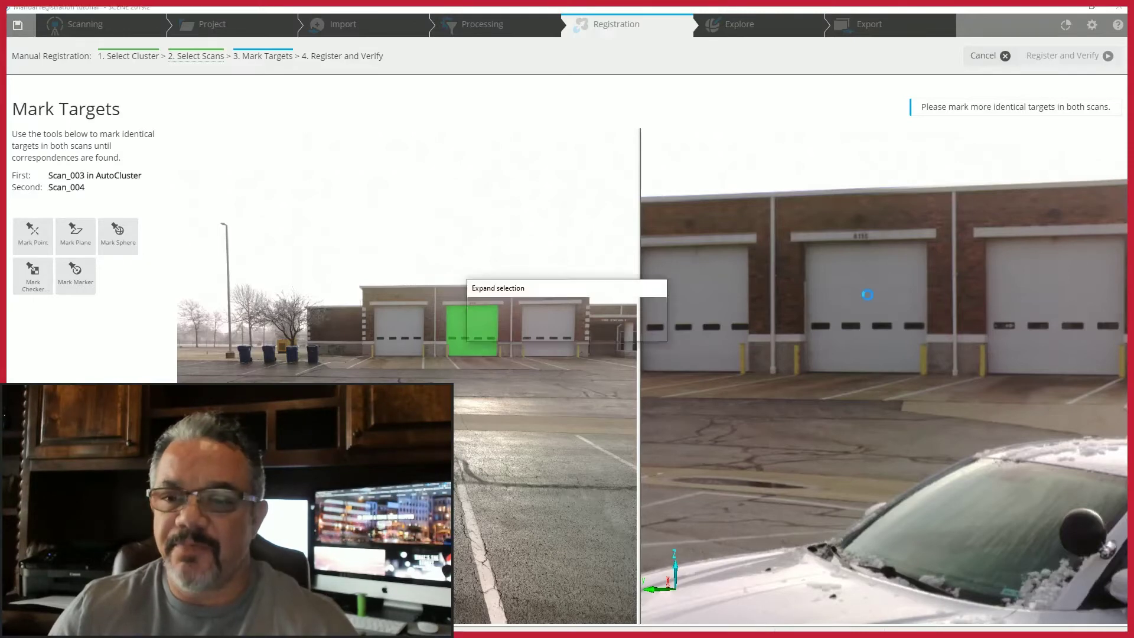
Step: Turn both scan views toward the brick house
{"action": "left_click_drag", "start_coordinate": [870, 300], "coordinate": [671, 300]}
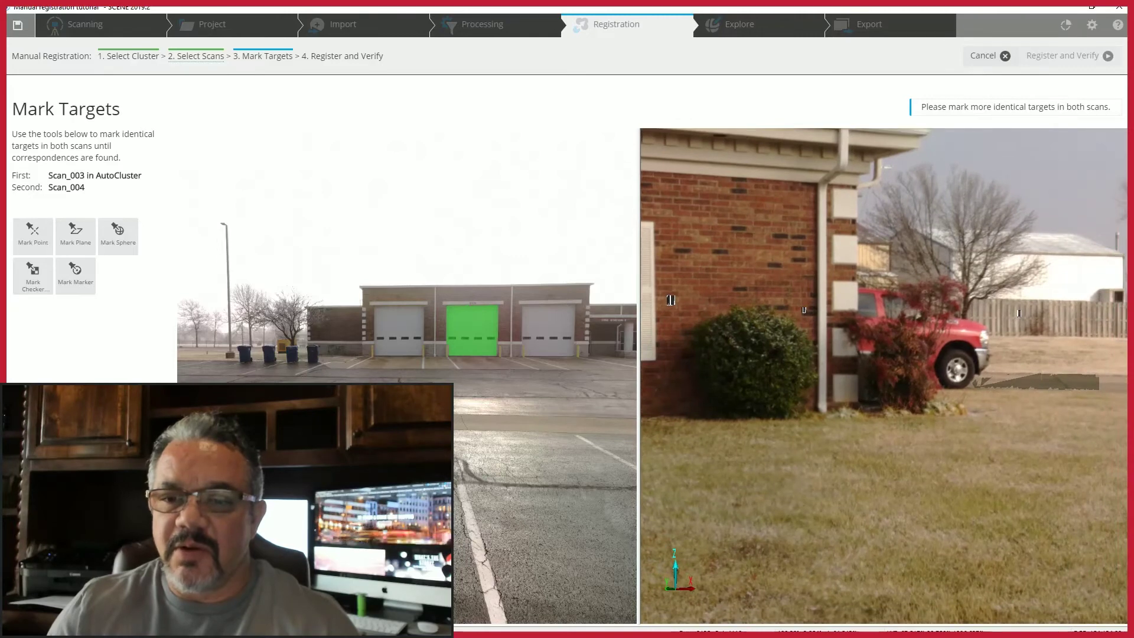
{"action": "scroll", "coordinate": [390, 361], "scroll_direction": "up", "scroll_amount": 1}
{"action": "scroll", "coordinate": [390, 360], "scroll_direction": "down", "scroll_amount": 3}
{"action": "left_click_drag", "start_coordinate": [634, 354], "coordinate": [624, 455]}
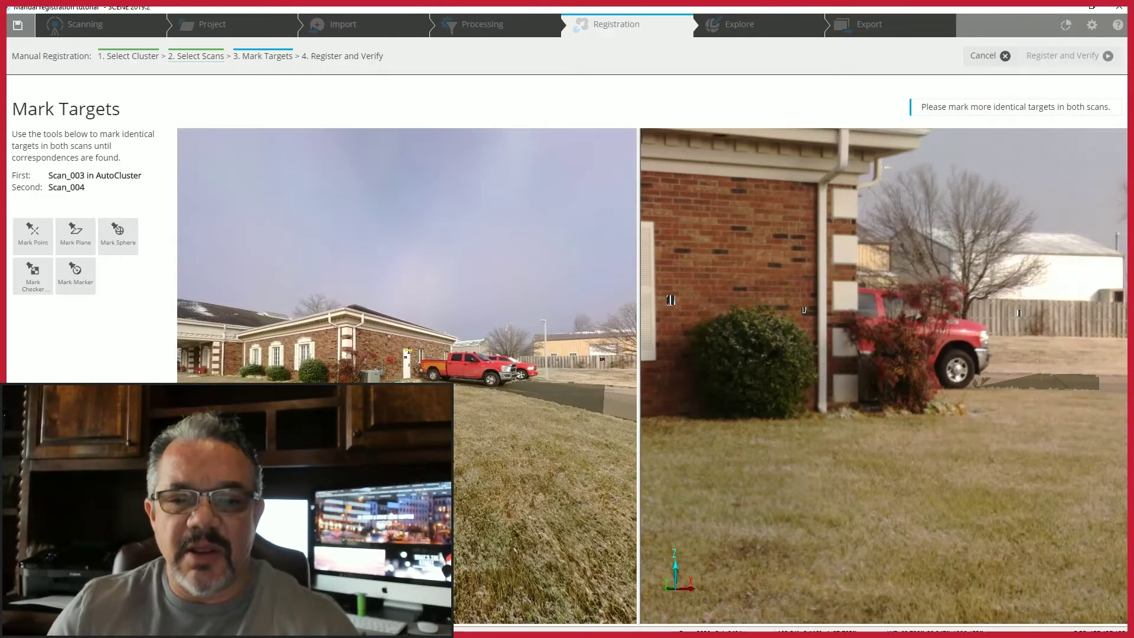
{"action": "scroll", "coordinate": [885, 356], "scroll_direction": "down", "scroll_amount": 4}
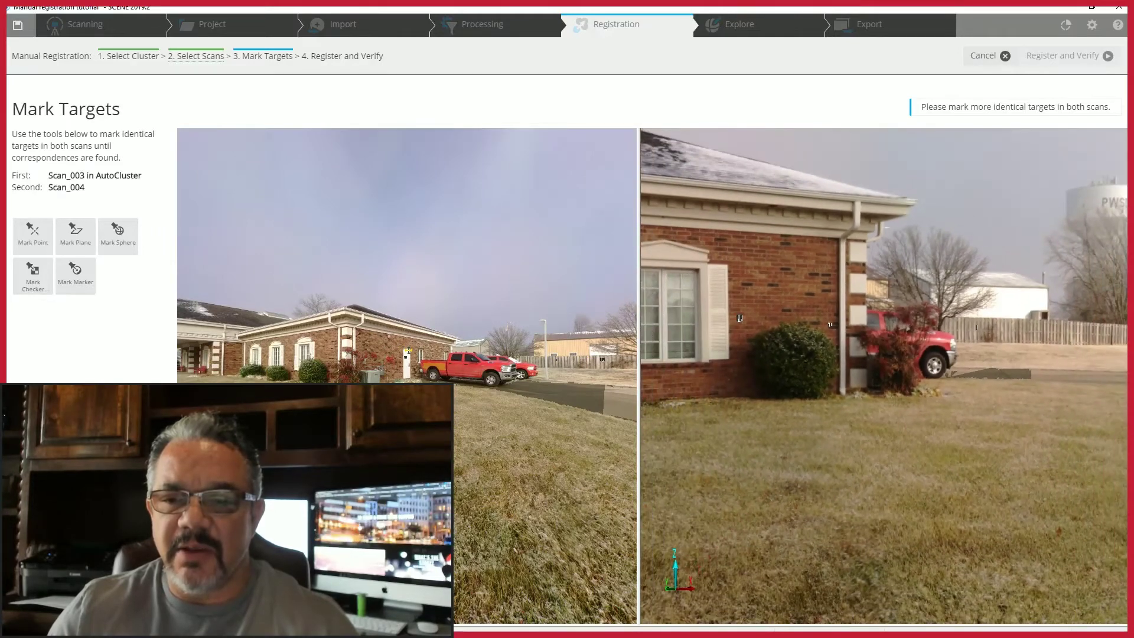
Step: Mark the brick house wall as a plane target in both scans
{"action": "left_click", "coordinate": [677, 289]}
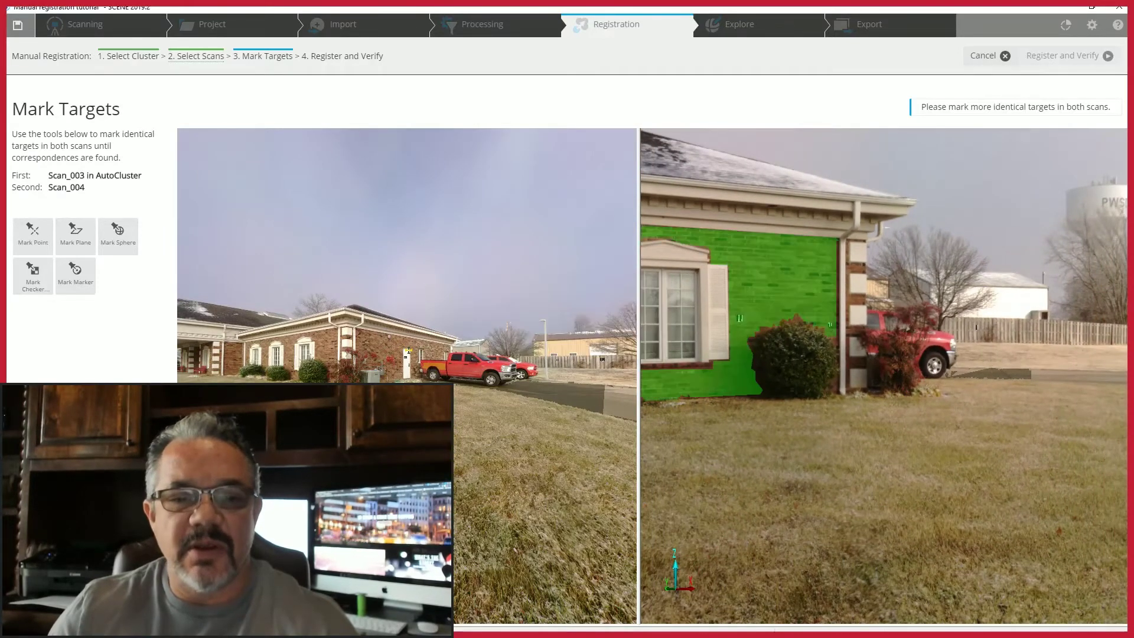
{"action": "left_click", "coordinate": [328, 355]}
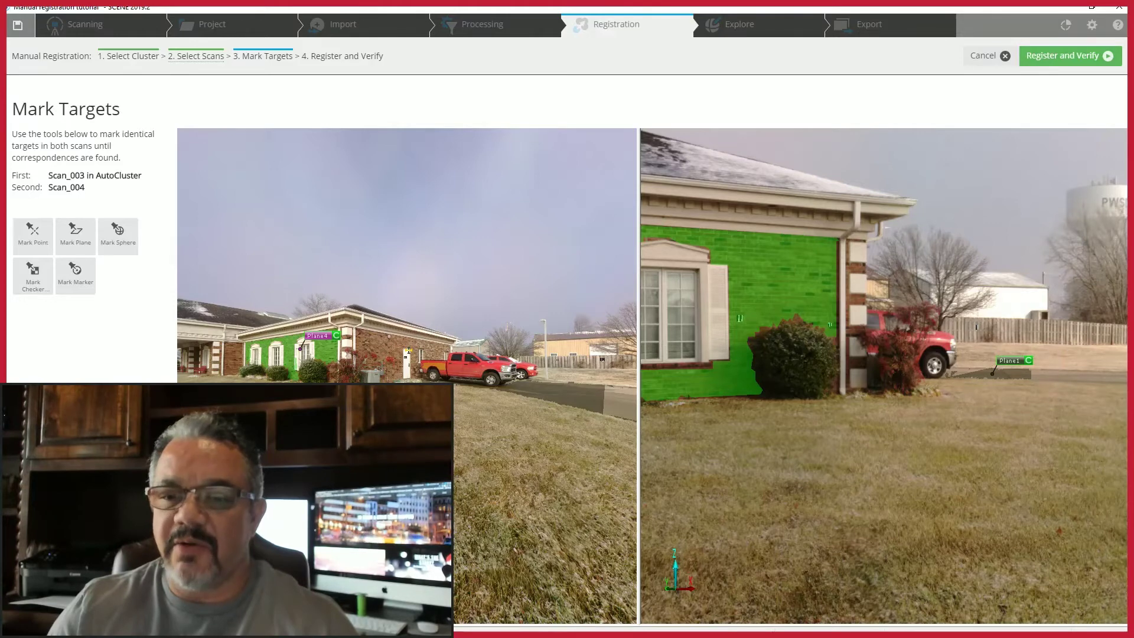
{"action": "left_click_drag", "start_coordinate": [1012, 360], "coordinate": [1055, 360]}
{"action": "left_click", "coordinate": [782, 318]}
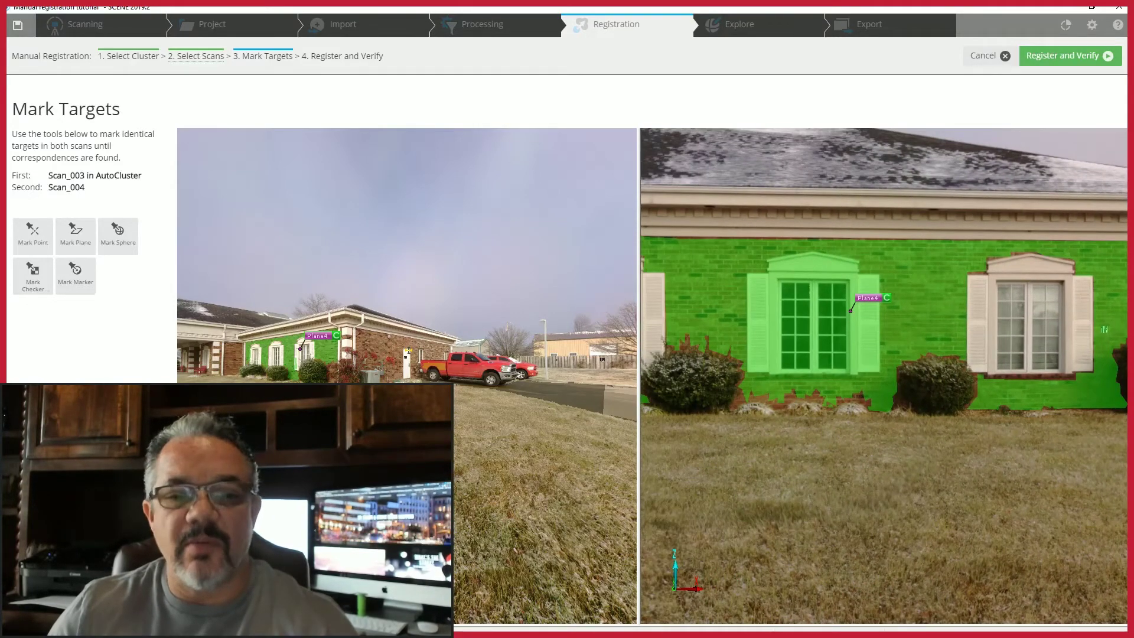
Step: Register Scan_004 with the cluster, accept the result, and move to the next pair
{"action": "left_click", "coordinate": [1051, 54]}
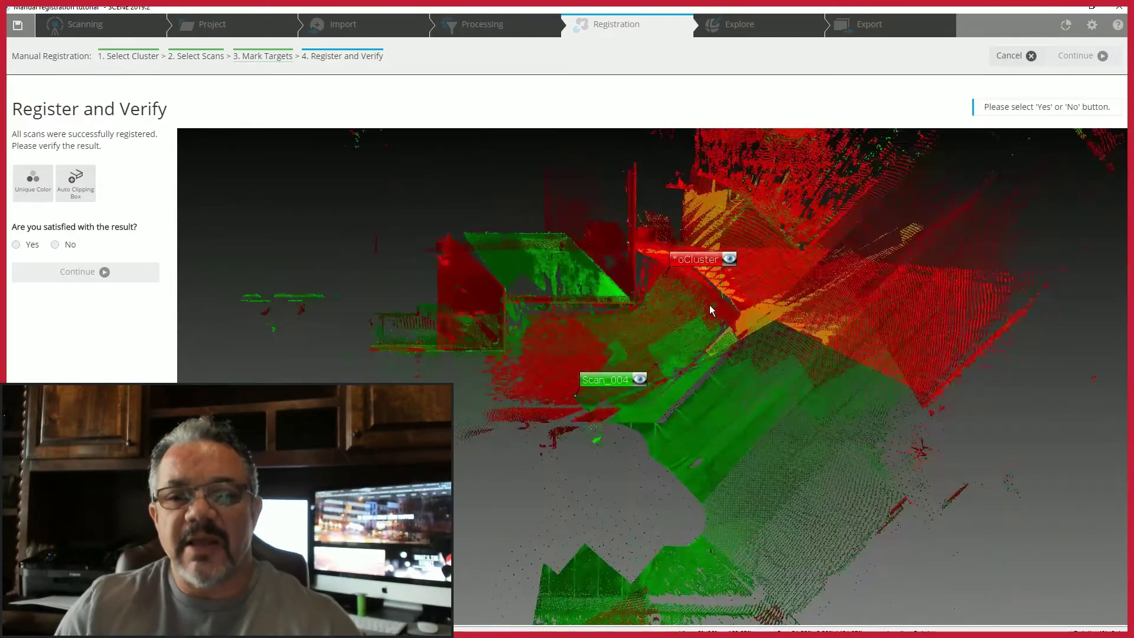
{"action": "left_click", "coordinate": [695, 259]}
{"action": "left_click", "coordinate": [696, 259]}
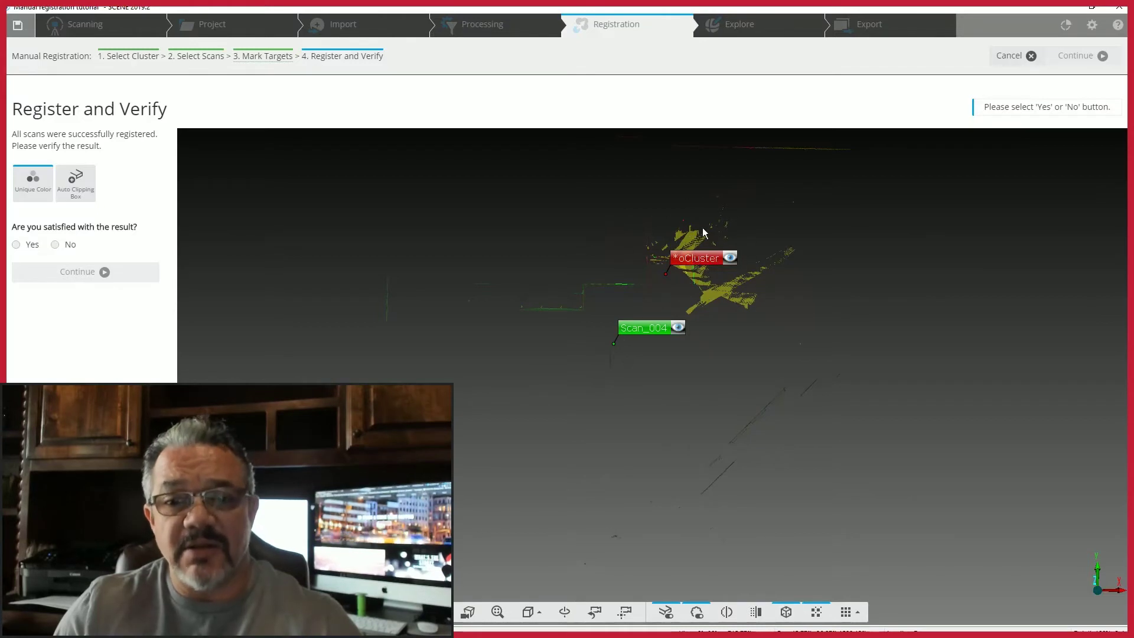
{"action": "left_click", "coordinate": [636, 336]}
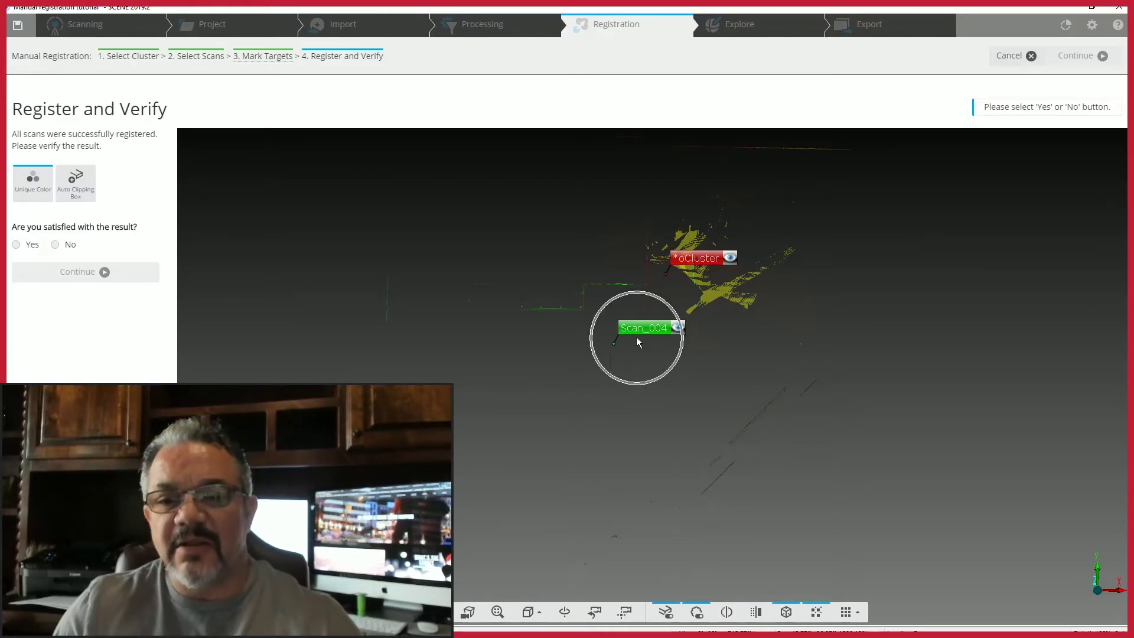
{"action": "left_click", "coordinate": [636, 336]}
{"action": "left_click", "coordinate": [624, 345]}
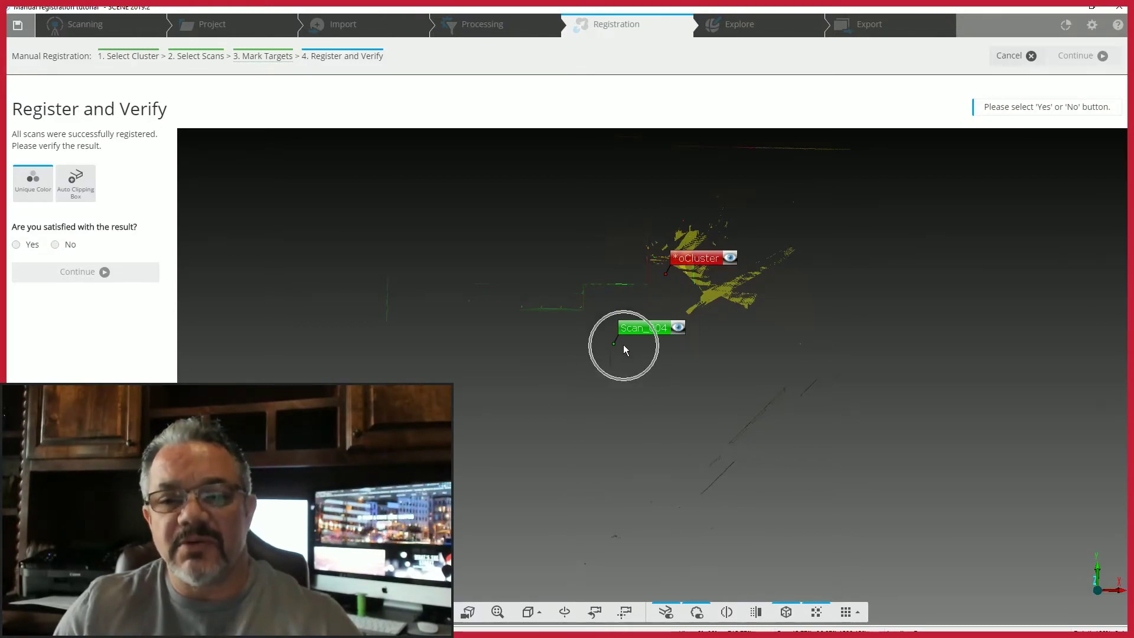
{"action": "left_click", "coordinate": [16, 245]}
{"action": "left_click", "coordinate": [72, 272]}
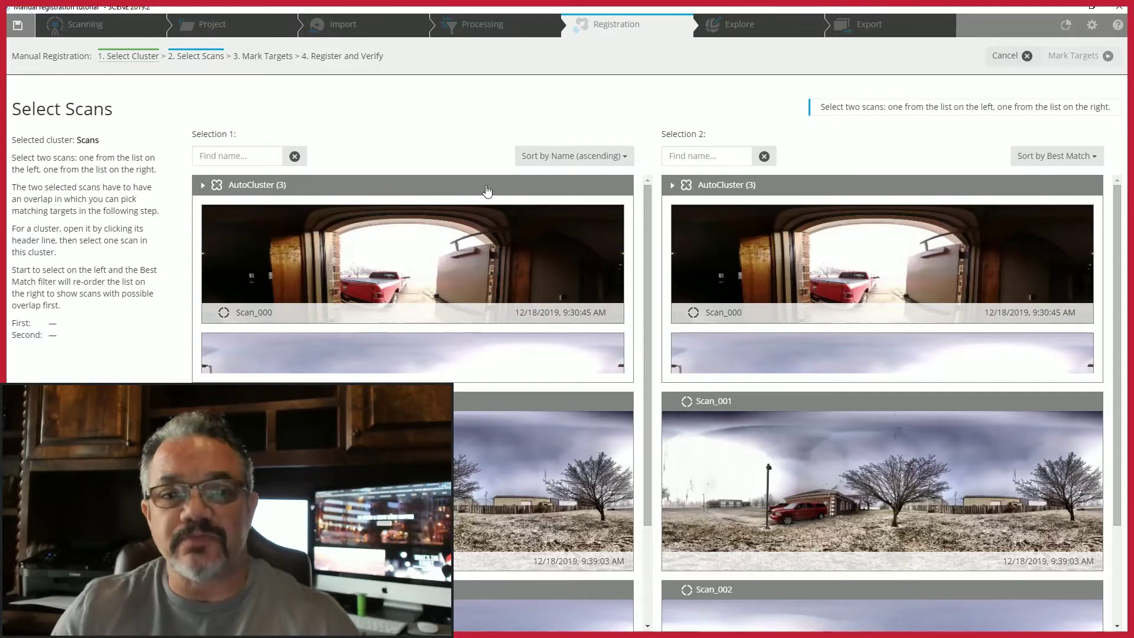
Step: Expand AutoCluster, pair Scan_003 with Scan_002, and continue to Mark Targets
{"action": "left_click", "coordinate": [425, 248]}
{"action": "scroll", "coordinate": [398, 265], "scroll_direction": "up", "scroll_amount": 1}
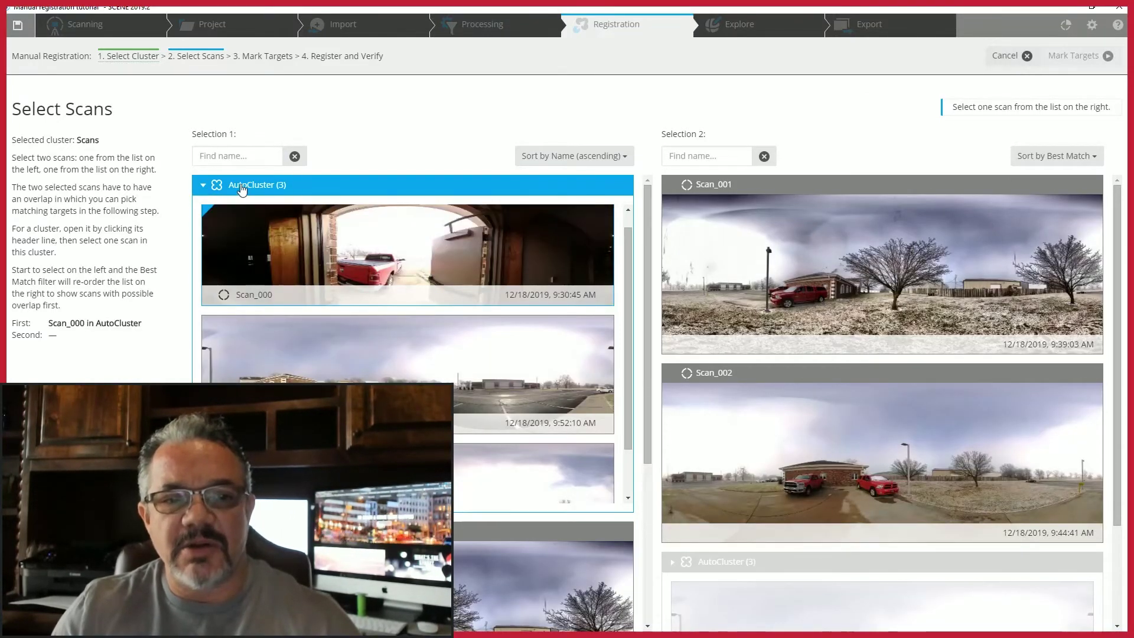
{"action": "scroll", "coordinate": [362, 260], "scroll_direction": "down", "scroll_amount": 1}
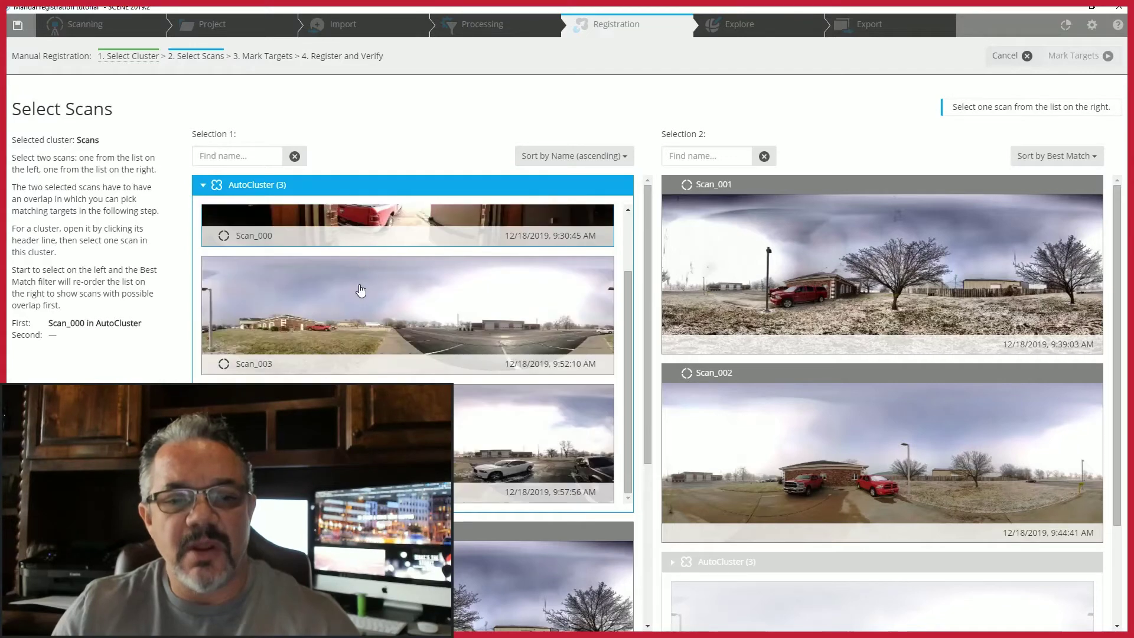
{"action": "left_click", "coordinate": [338, 332]}
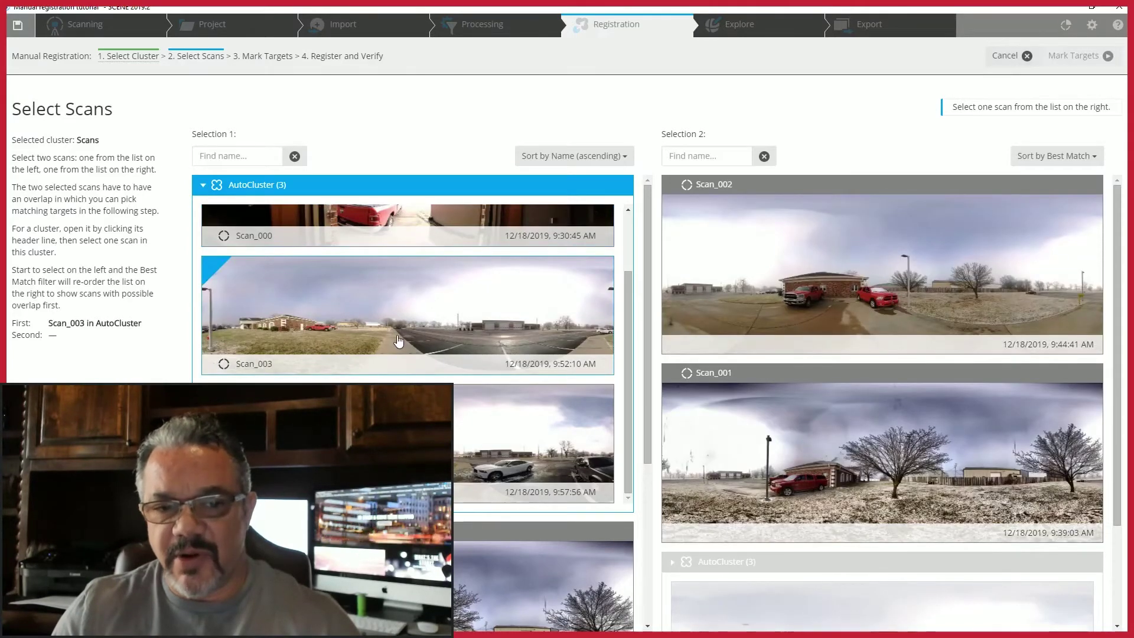
{"action": "left_click", "coordinate": [891, 267]}
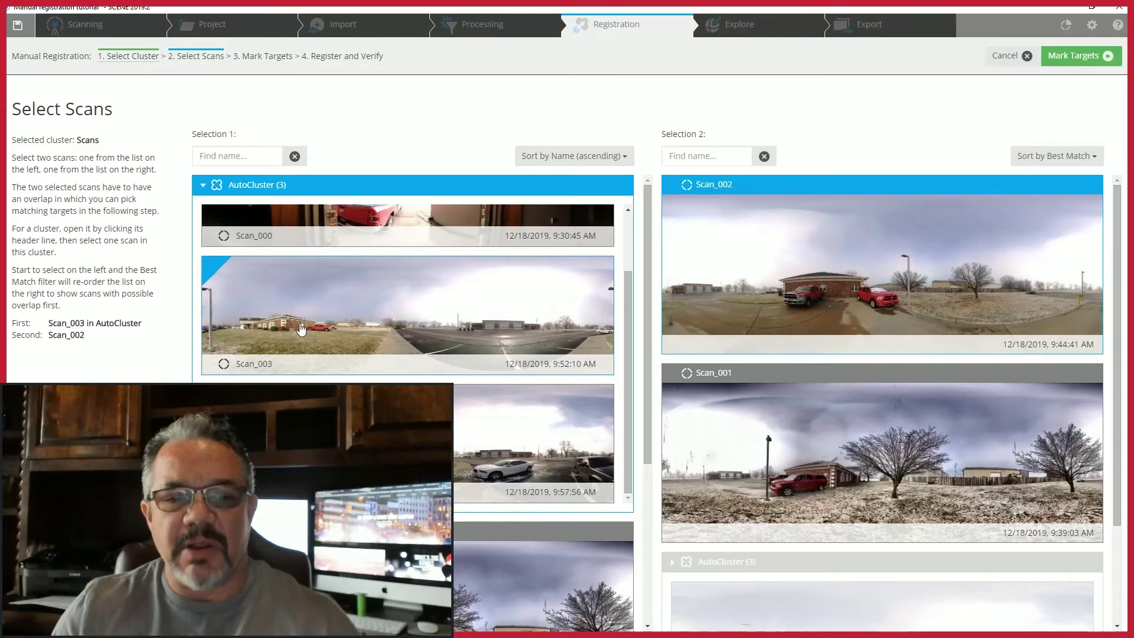
{"action": "left_click", "coordinate": [1074, 56]}
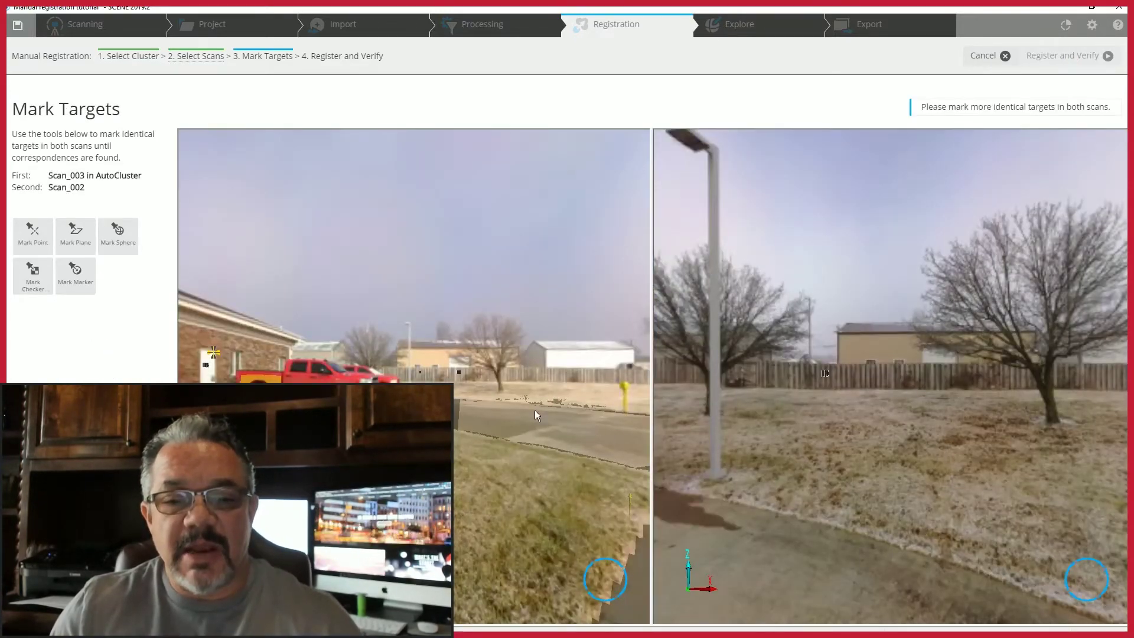
Step: Mark the brick house wall as a matching plane in Scan_003 and Scan_002
{"action": "left_click_drag", "start_coordinate": [817, 411], "coordinate": [967, 420]}
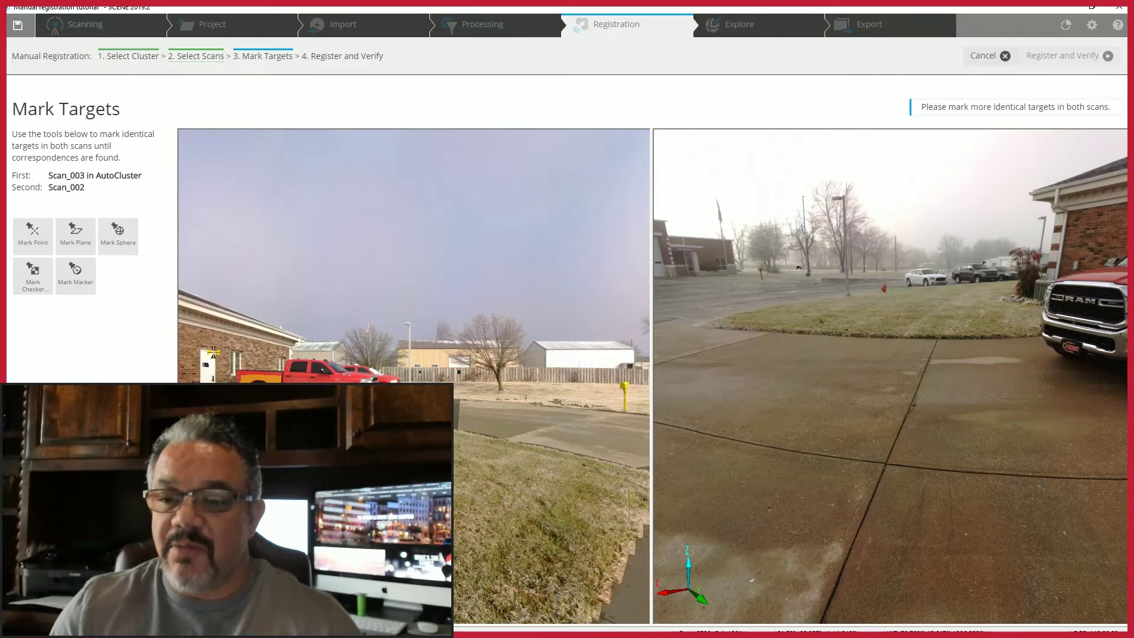
{"action": "left_click", "coordinate": [929, 429]}
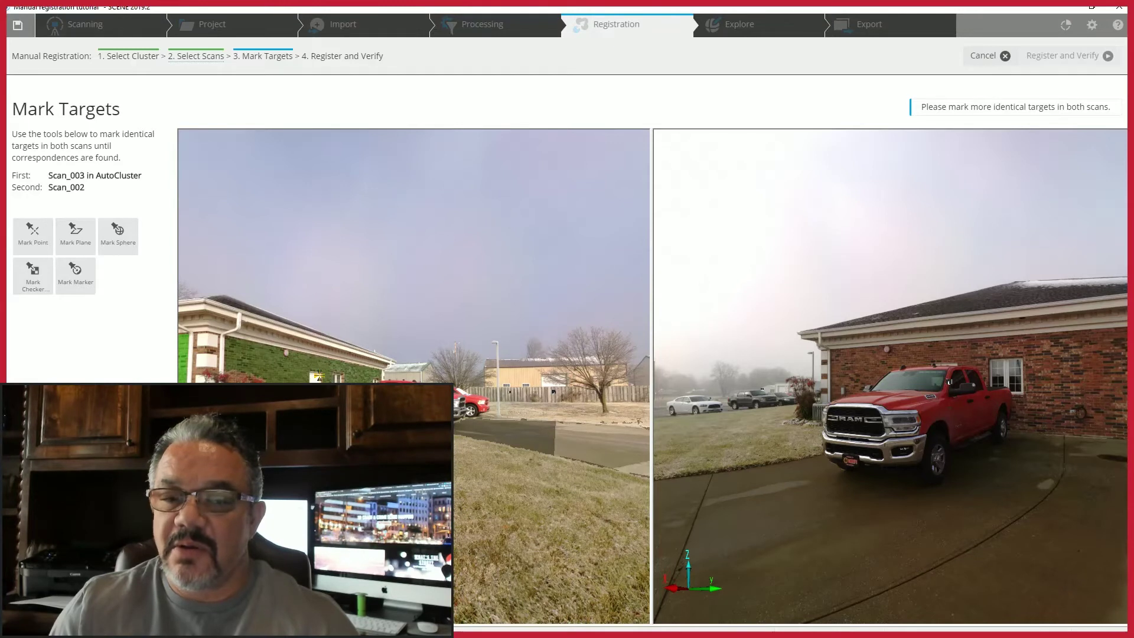
{"action": "left_click", "coordinate": [860, 372]}
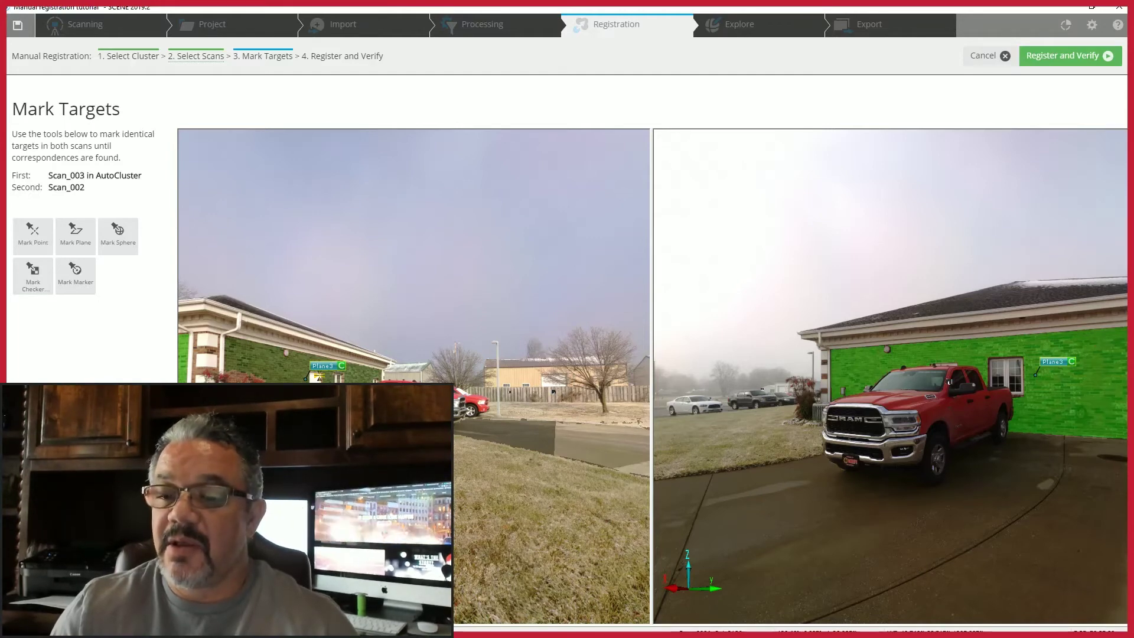
Step: Check the matching garage-door targets in both views, then register the pair
{"action": "left_click", "coordinate": [1058, 362]}
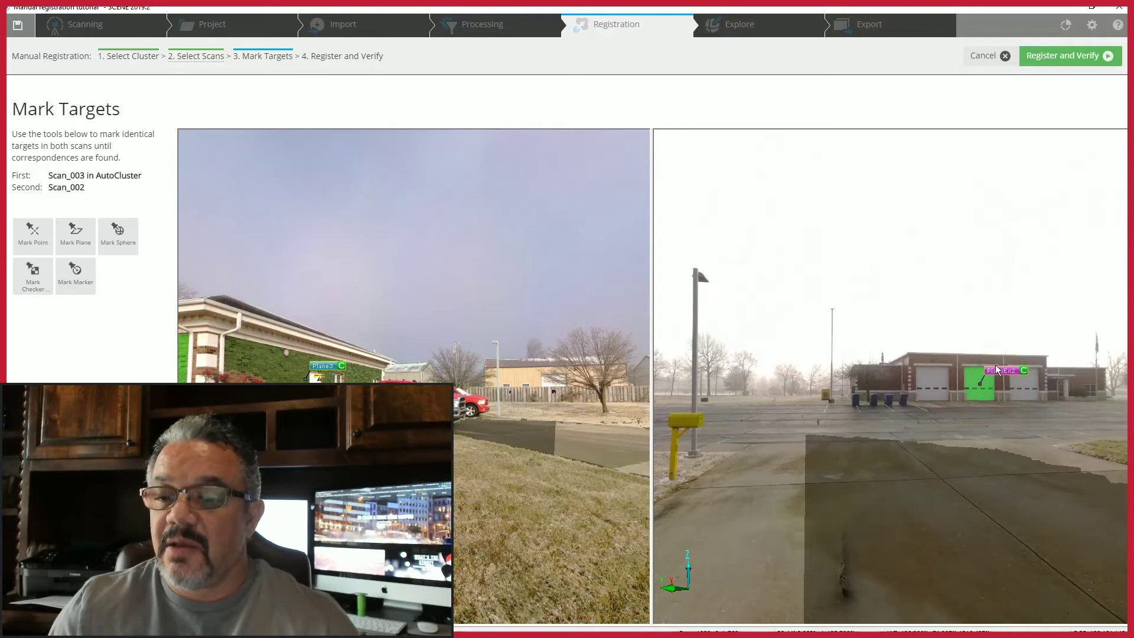
{"action": "left_click", "coordinate": [988, 378]}
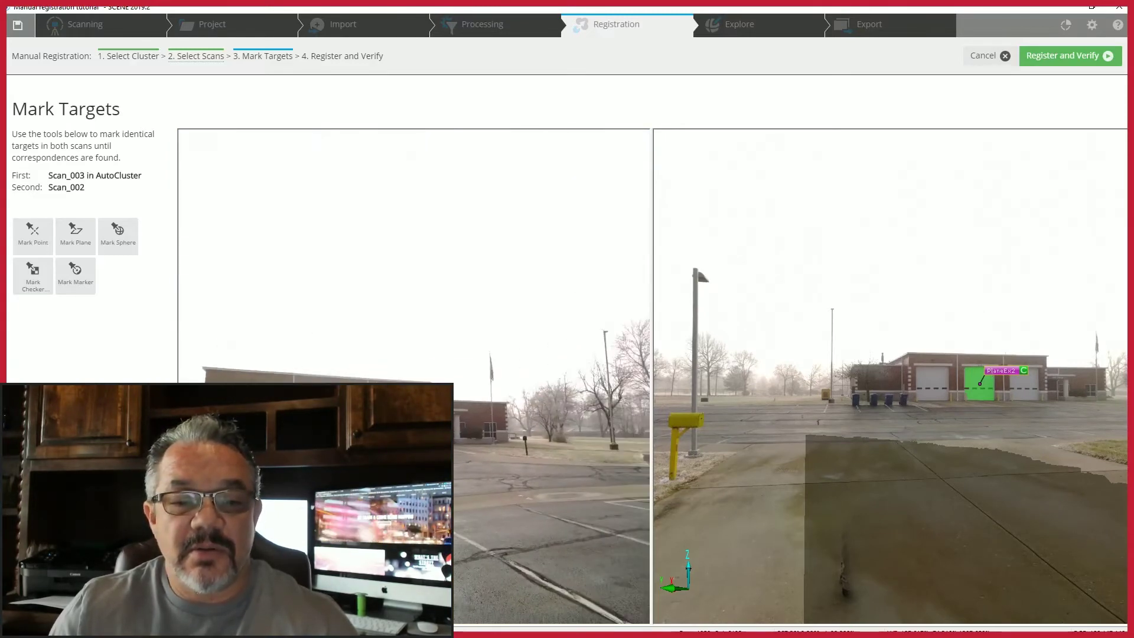
{"action": "left_click", "coordinate": [1057, 56]}
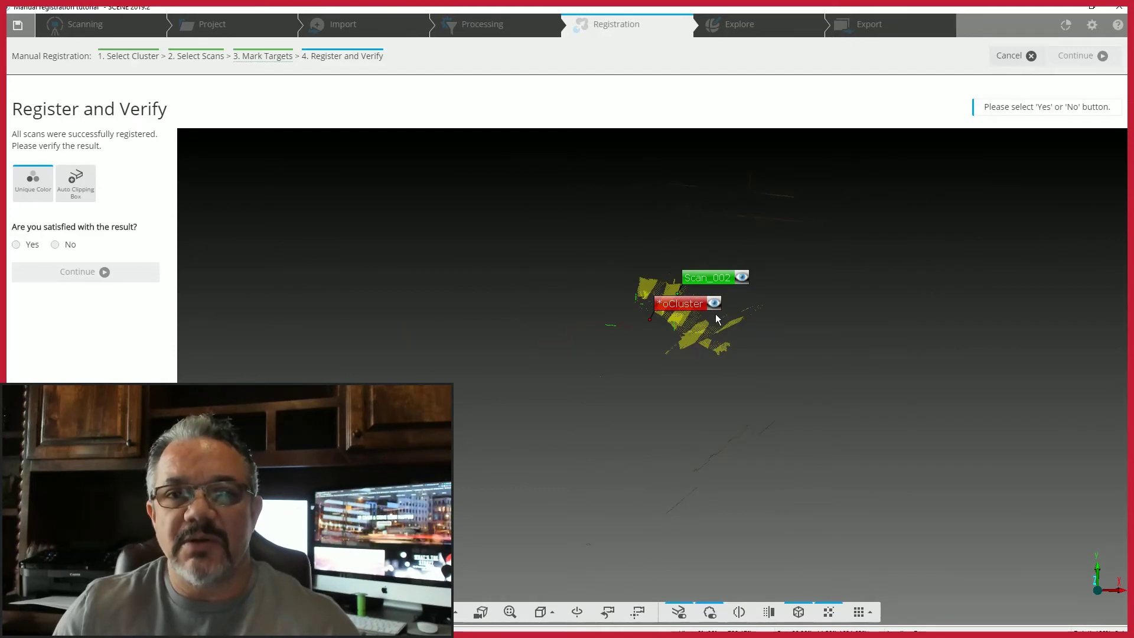
Step: Accept the Scan_002 registration result and advance to the next pair of scans
{"action": "left_click", "coordinate": [708, 283]}
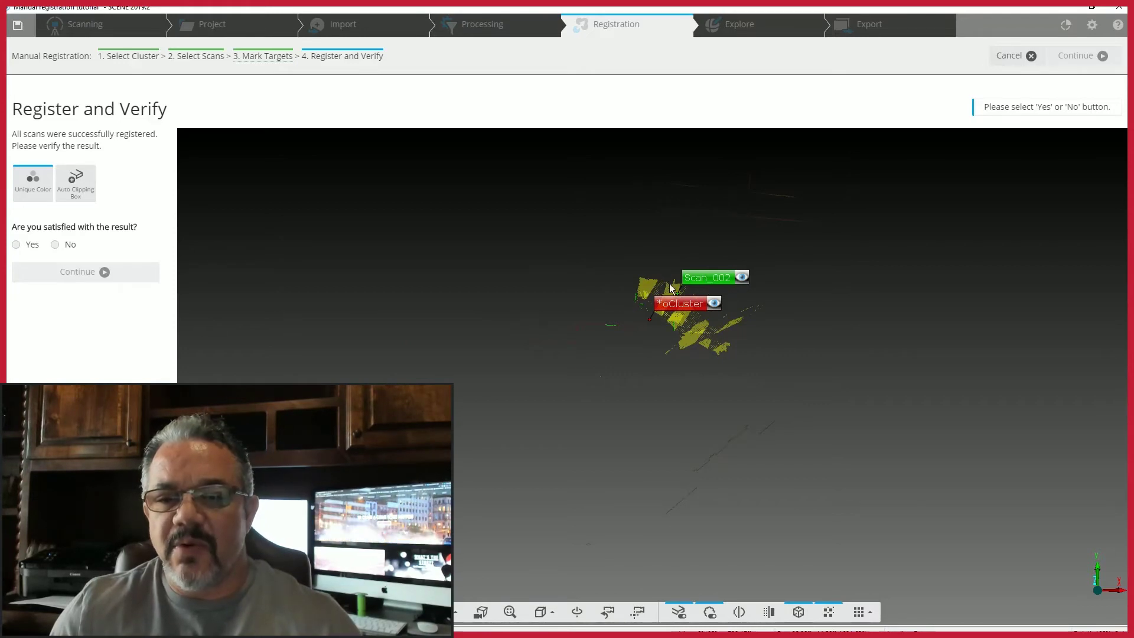
{"action": "left_click", "coordinate": [16, 245]}
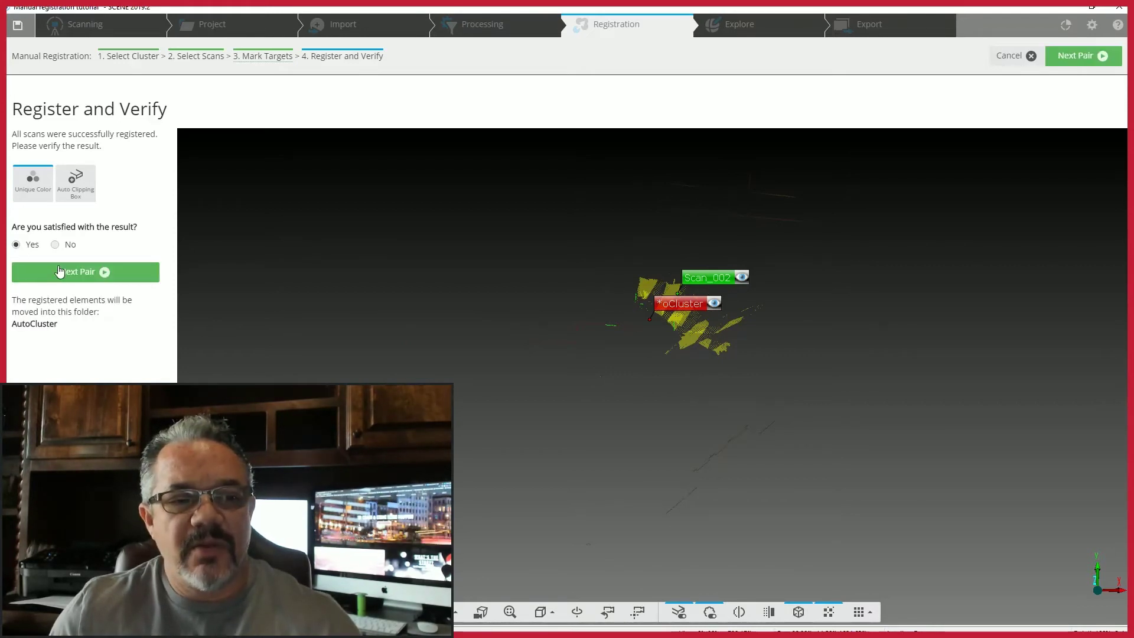
{"action": "left_click", "coordinate": [65, 271]}
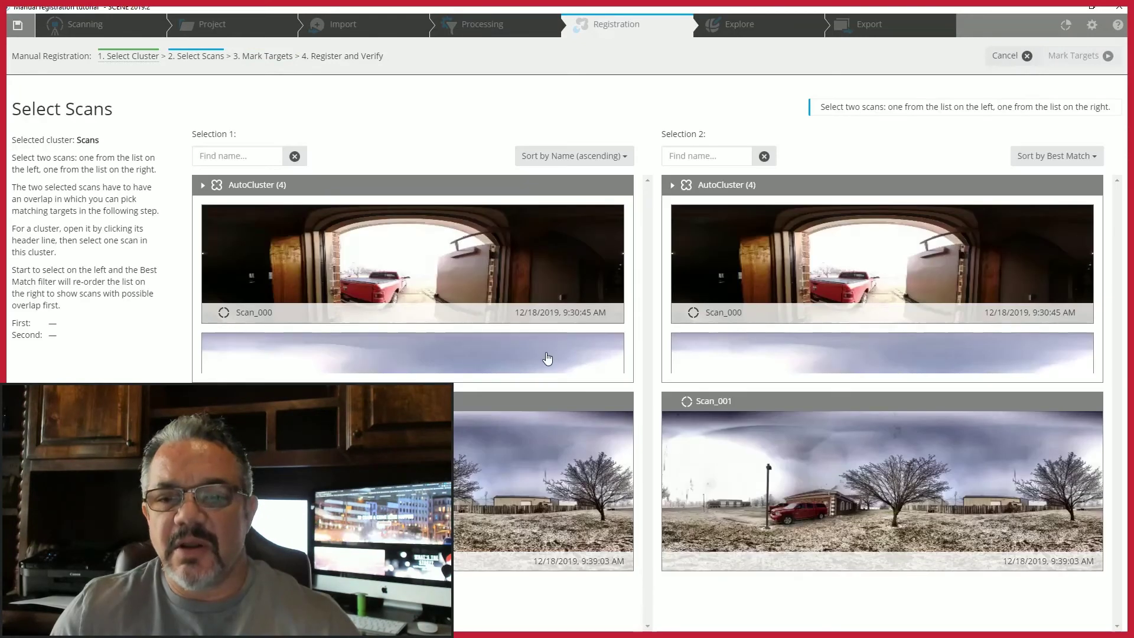
Step: Select Scan_002 from AutoCluster as the first scan and Scan_001 as the second, then proceed to Mark Targets
{"action": "left_click", "coordinate": [349, 269]}
{"action": "scroll", "coordinate": [348, 269], "scroll_direction": "down", "scroll_amount": 1}
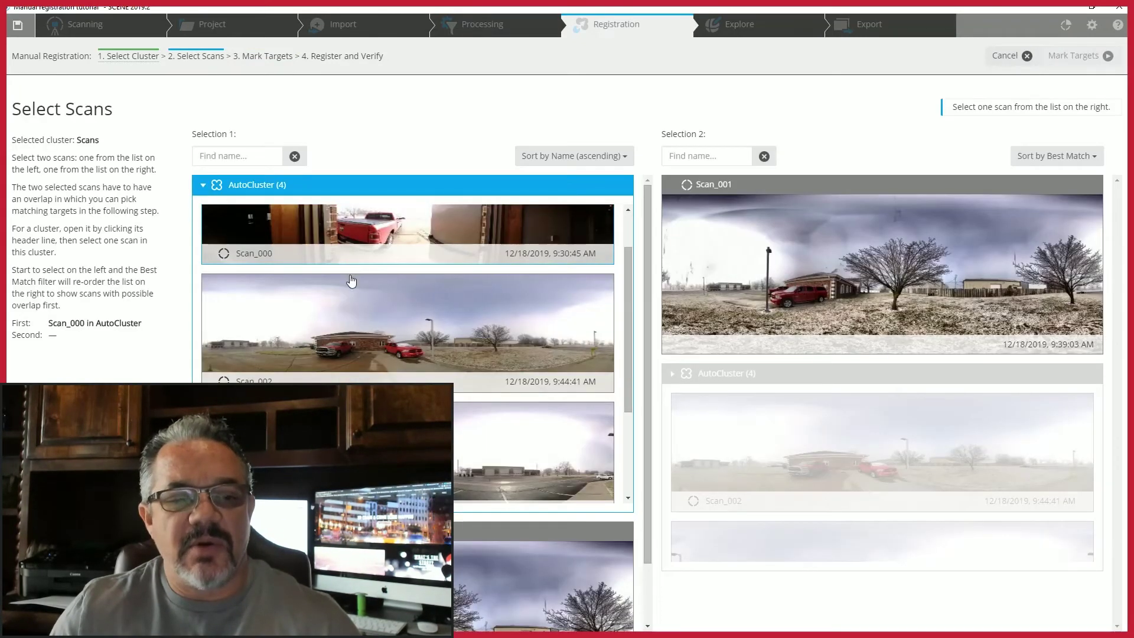
{"action": "left_click", "coordinate": [361, 342]}
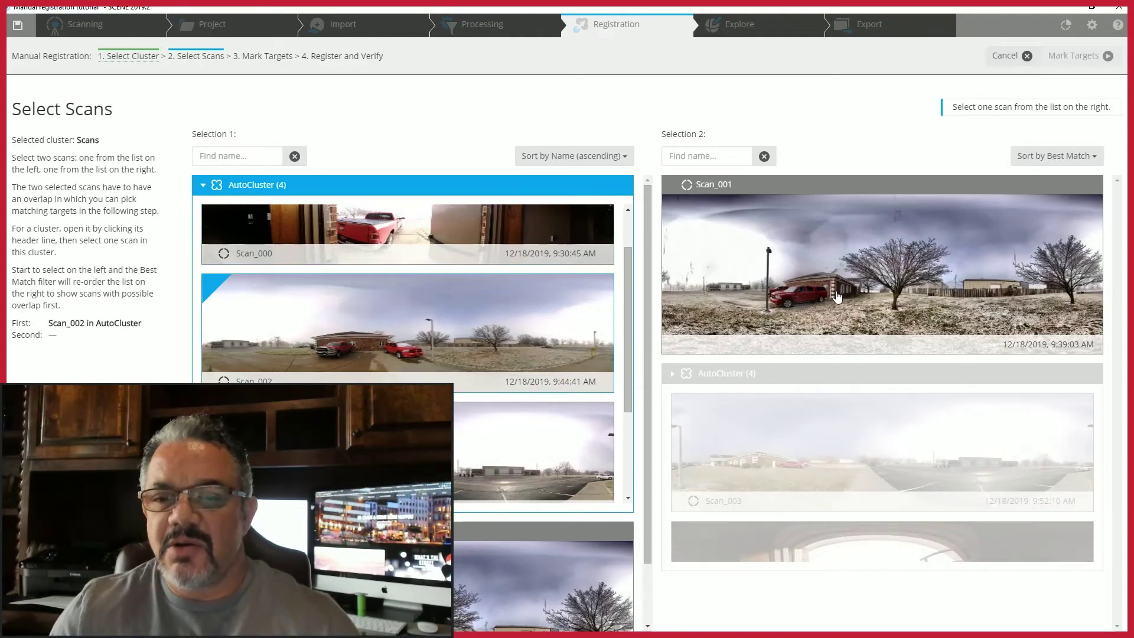
{"action": "left_click", "coordinate": [954, 204]}
{"action": "left_click", "coordinate": [1073, 56]}
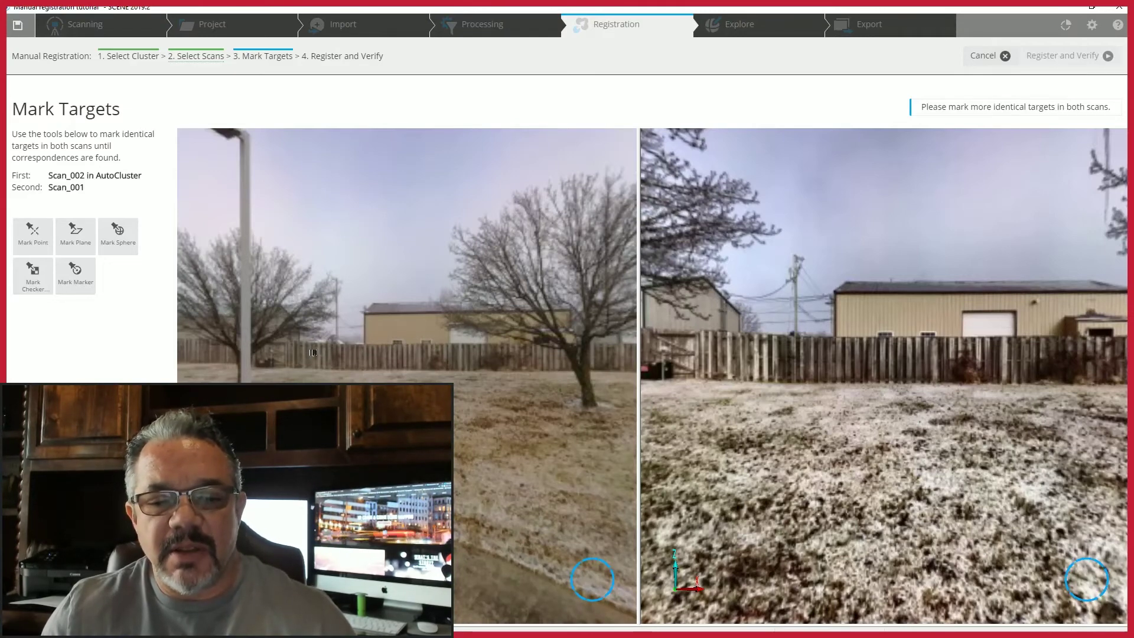
Step: Rotate both scan views and mark the green brick wall as a plane
{"action": "left_click_drag", "start_coordinate": [313, 353], "coordinate": [354, 341]}
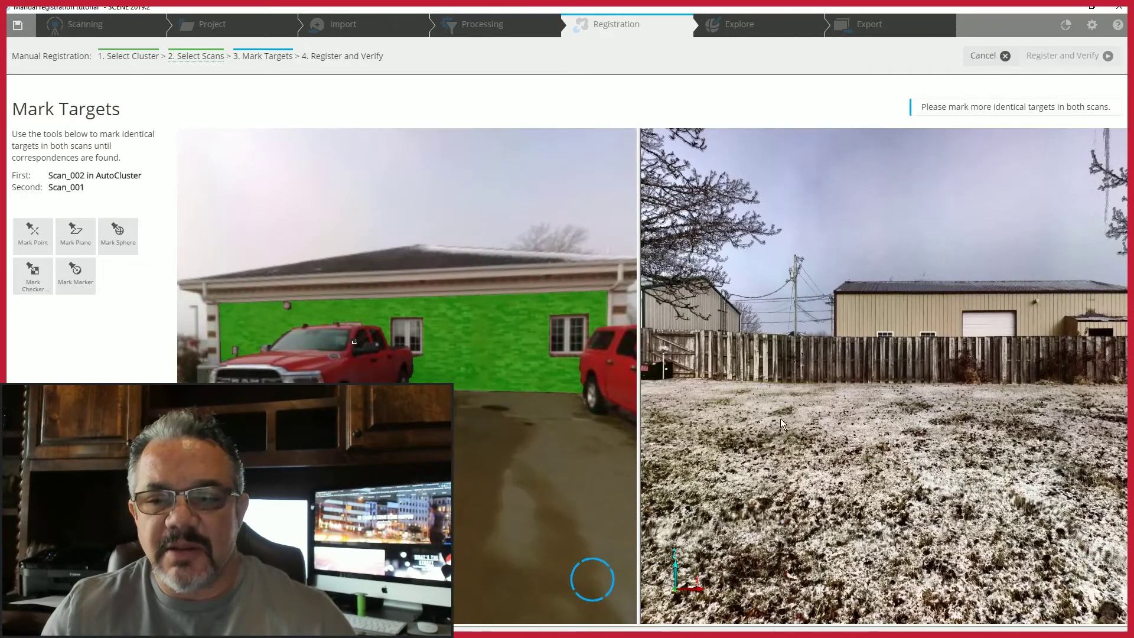
{"action": "left_click_drag", "start_coordinate": [708, 384], "coordinate": [969, 427]}
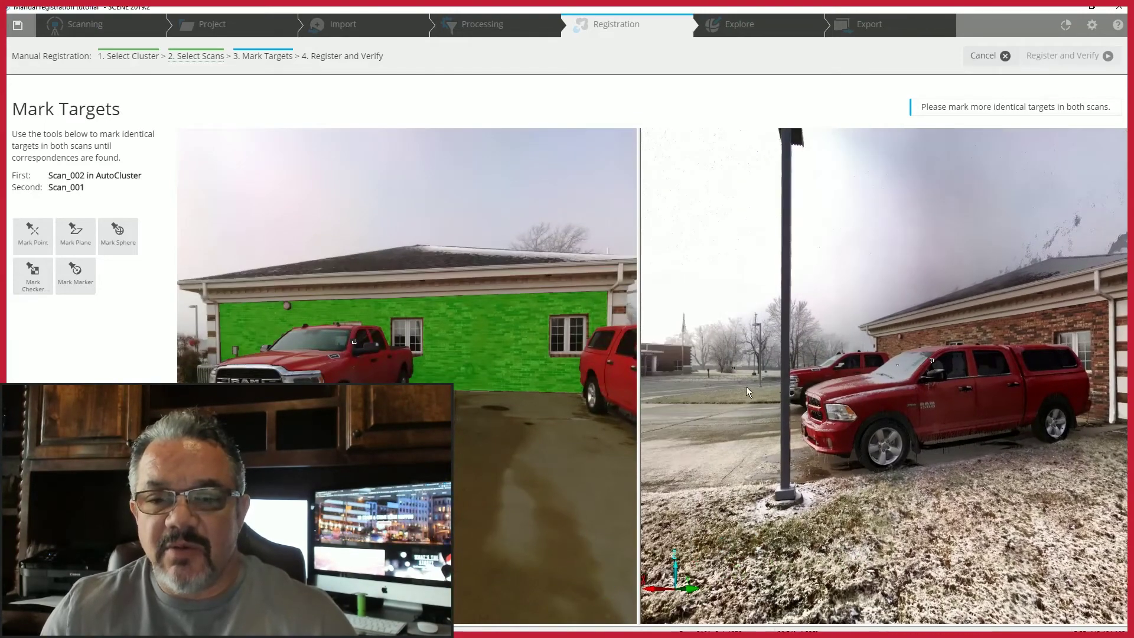
{"action": "left_click", "coordinate": [69, 229]}
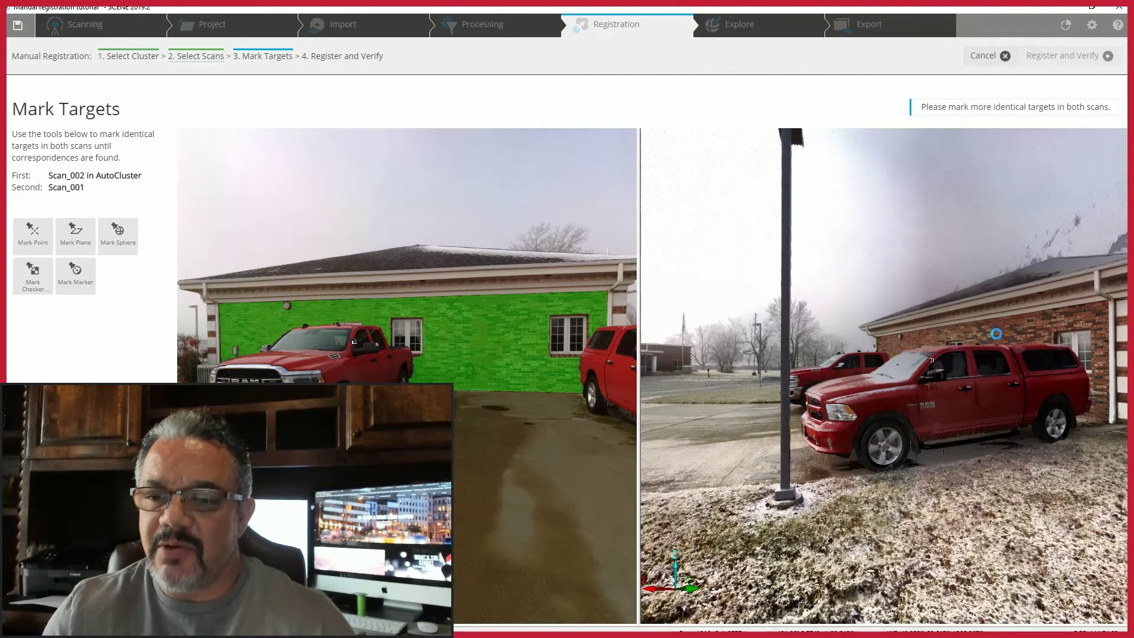
{"action": "left_click", "coordinate": [475, 344]}
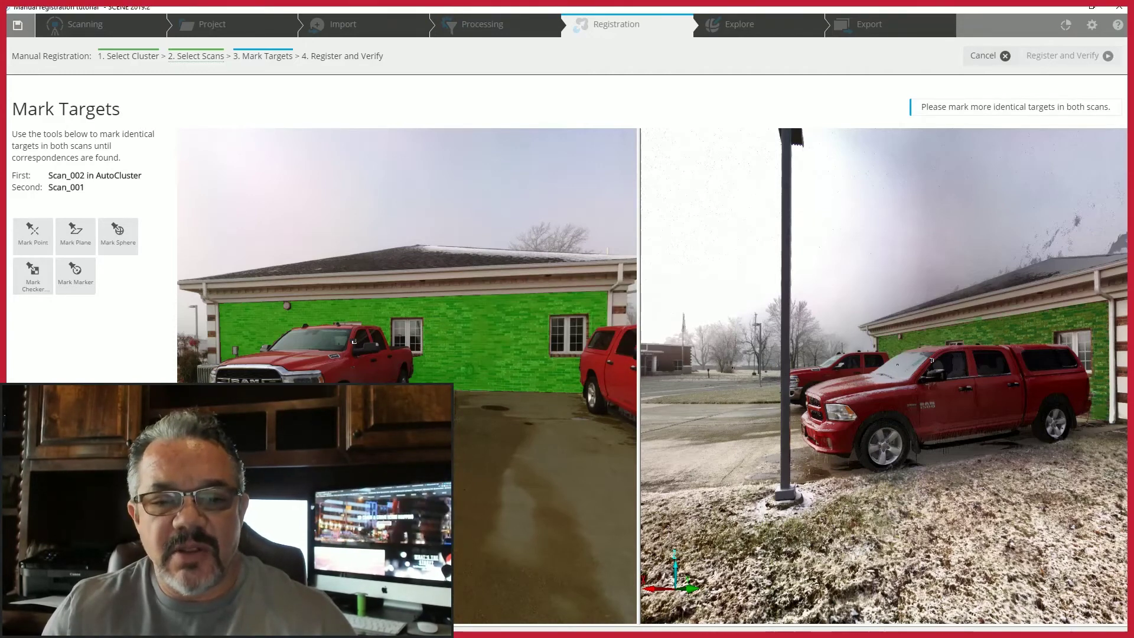
Step: Try marking the ground as a plane in the second scan, dismissing the insufficient scan points error
{"action": "left_click_drag", "start_coordinate": [354, 341], "coordinate": [501, 259]}
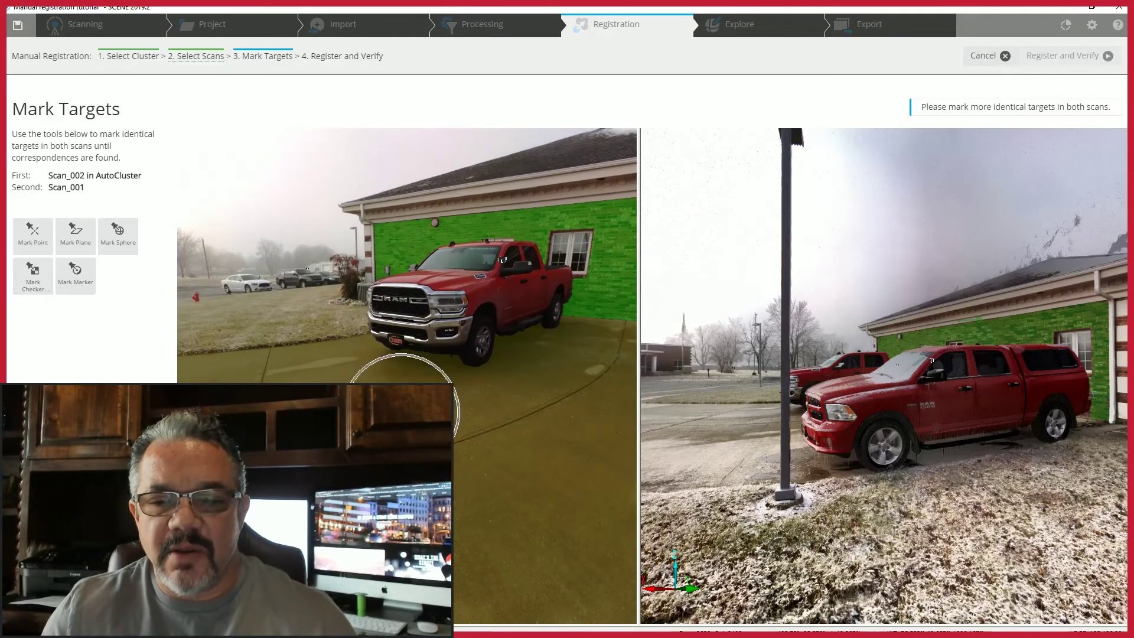
{"action": "left_click", "coordinate": [738, 434]}
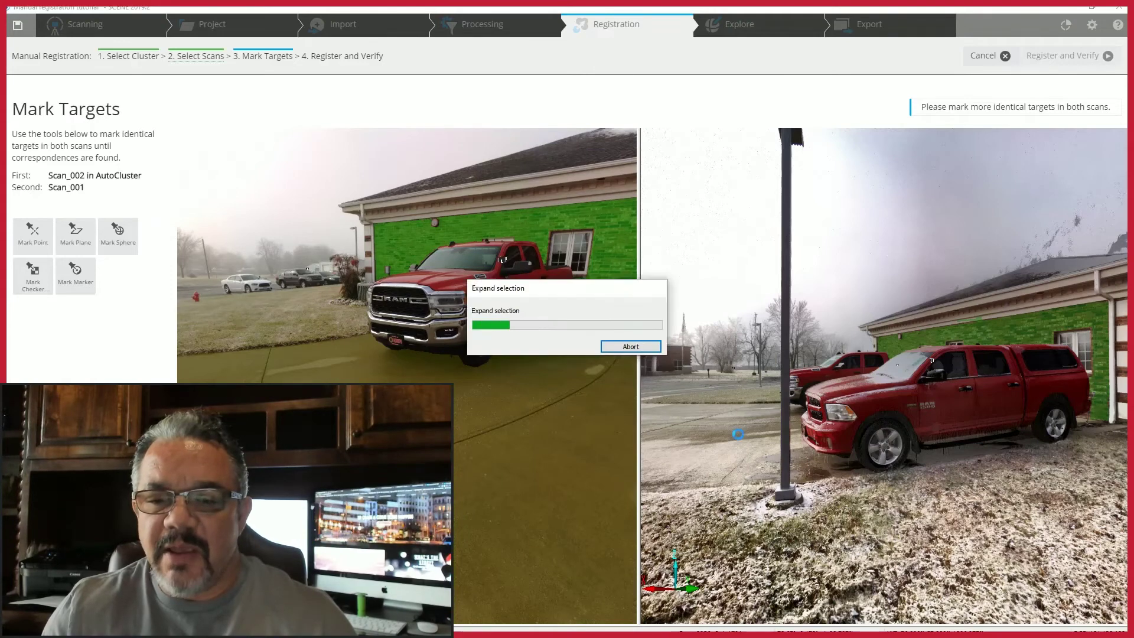
{"action": "left_click", "coordinate": [678, 353]}
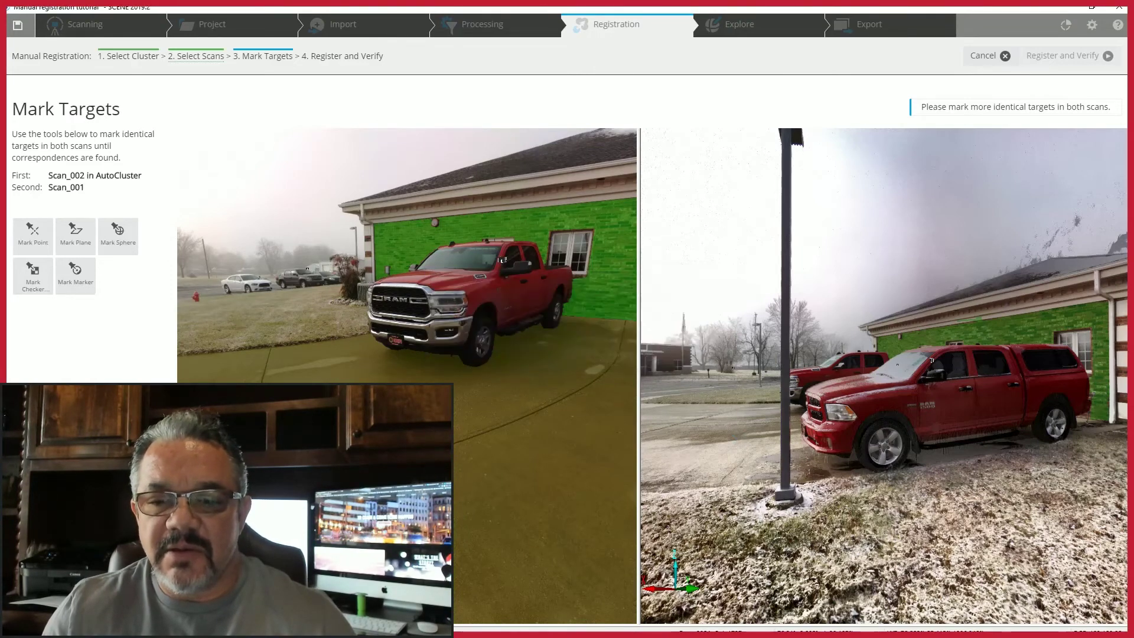
{"action": "left_click", "coordinate": [738, 474]}
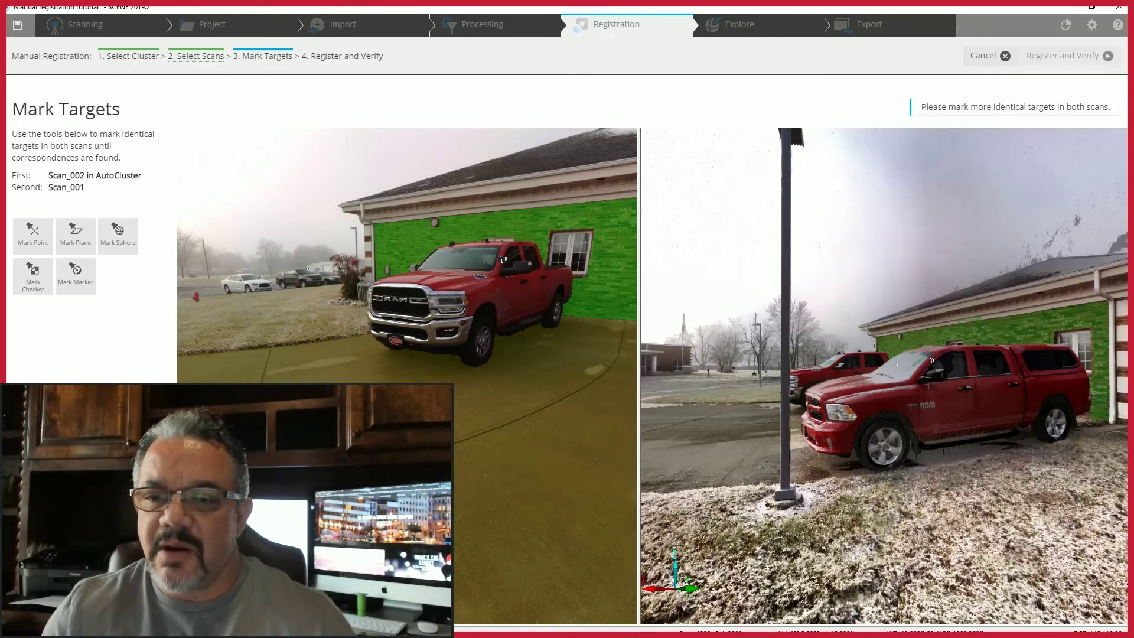
Step: Turn both scans toward the fire station and mark the middle garage door as a plane
{"action": "left_click_drag", "start_coordinate": [503, 259], "coordinate": [609, 260]}
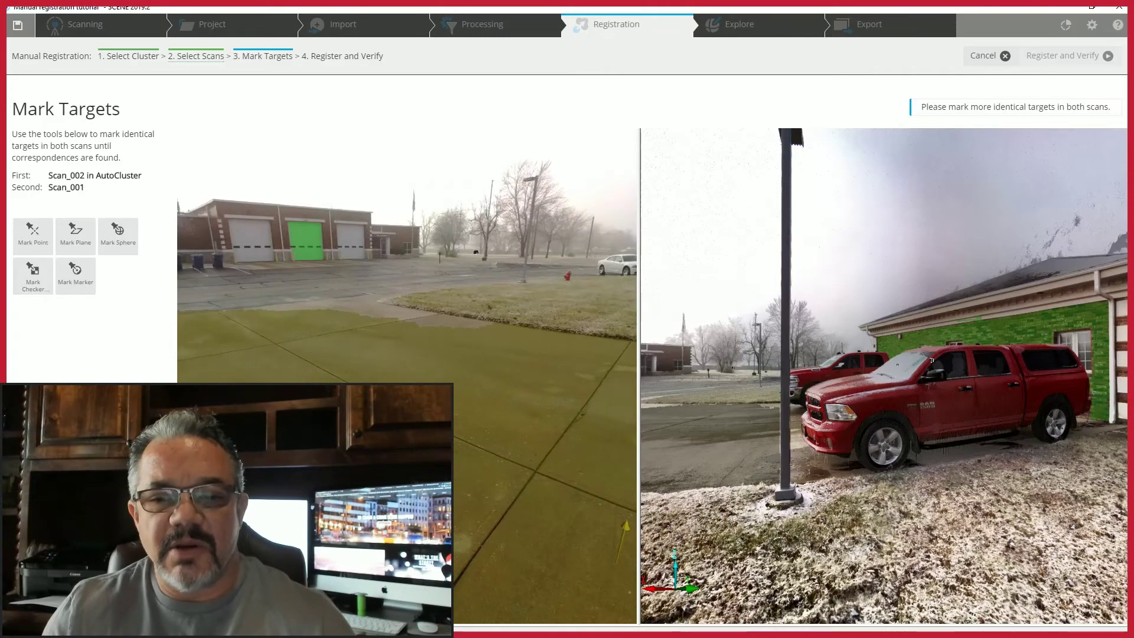
{"action": "left_click_drag", "start_coordinate": [680, 366], "coordinate": [811, 371]}
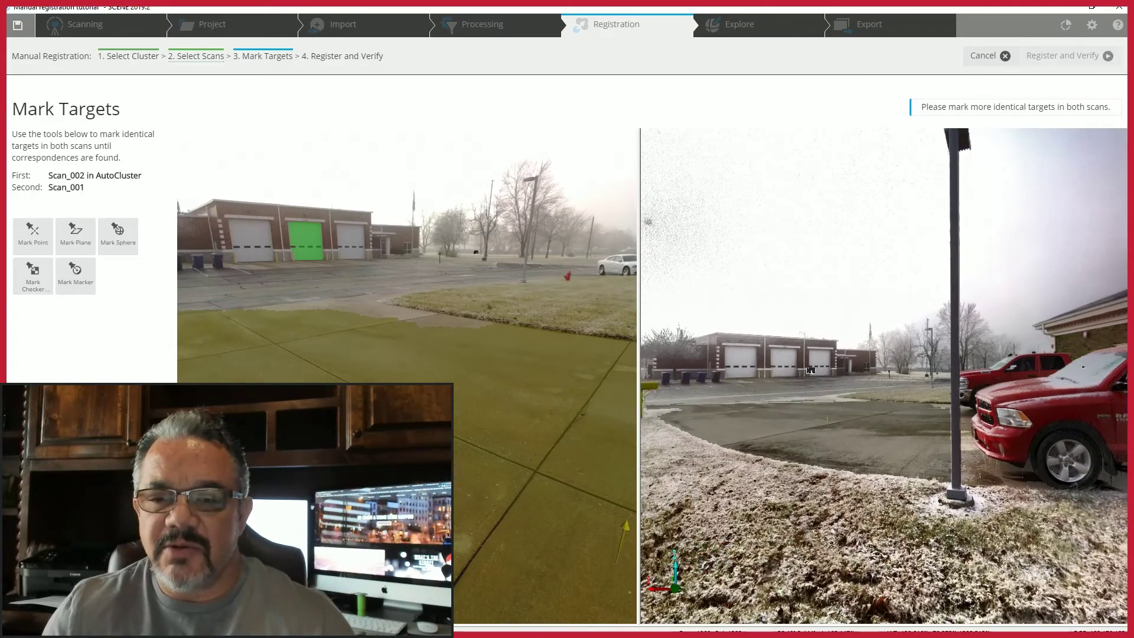
{"action": "left_click", "coordinate": [786, 361]}
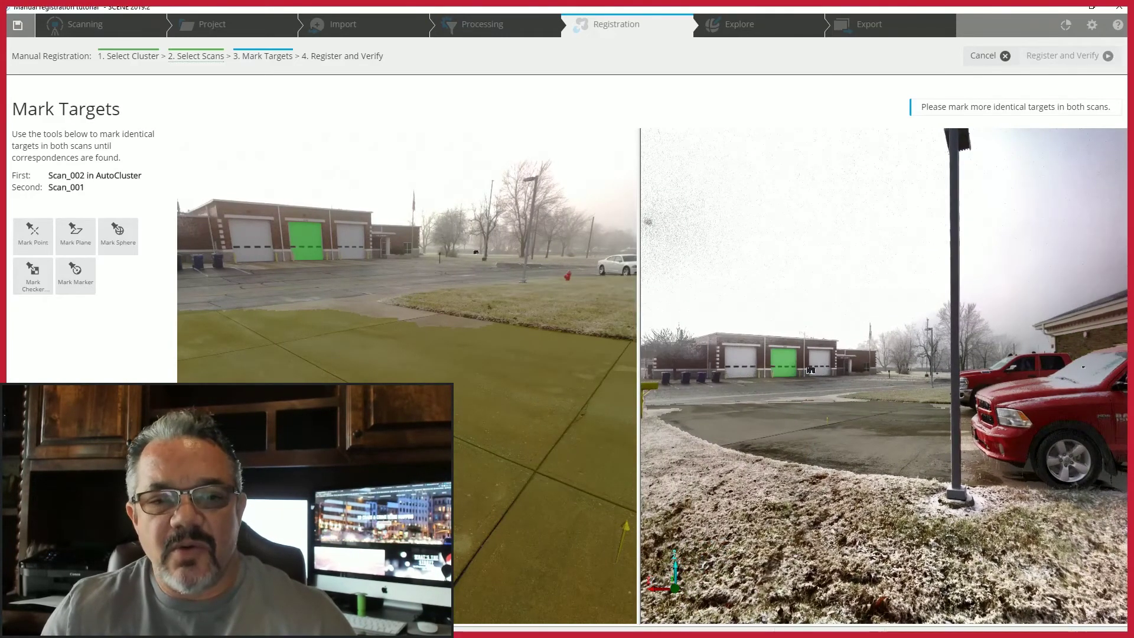
{"action": "left_click_drag", "start_coordinate": [476, 253], "coordinate": [502, 259]}
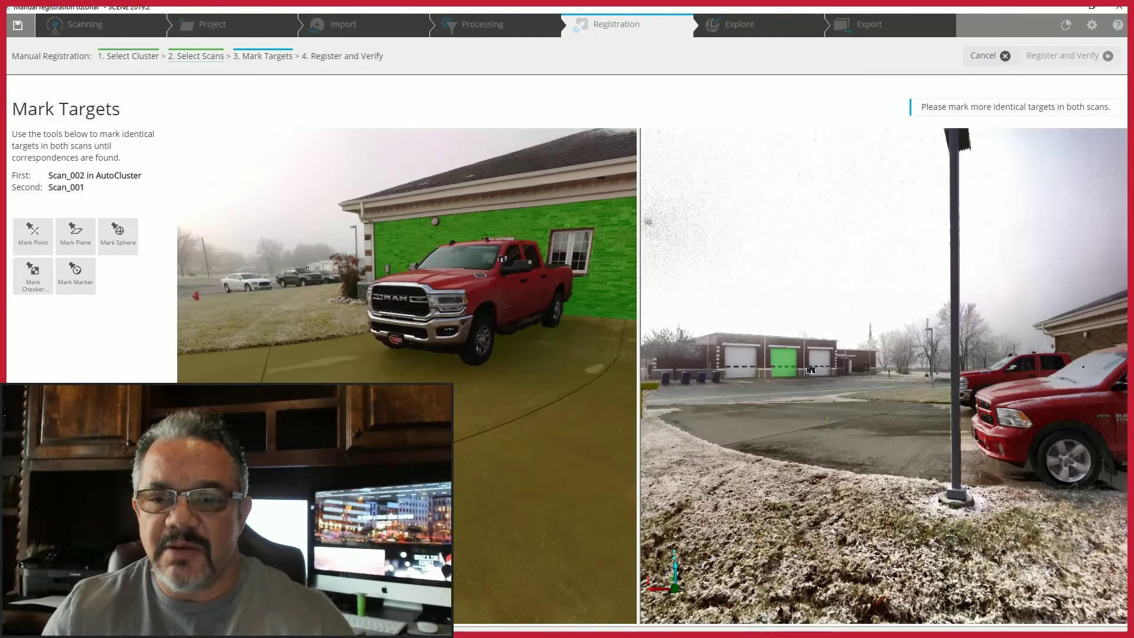
{"action": "left_click_drag", "start_coordinate": [810, 369], "coordinate": [680, 360]}
Step: Mark the tan building's wall as a matching plane
{"action": "left_click_drag", "start_coordinate": [502, 259], "coordinate": [356, 313]}
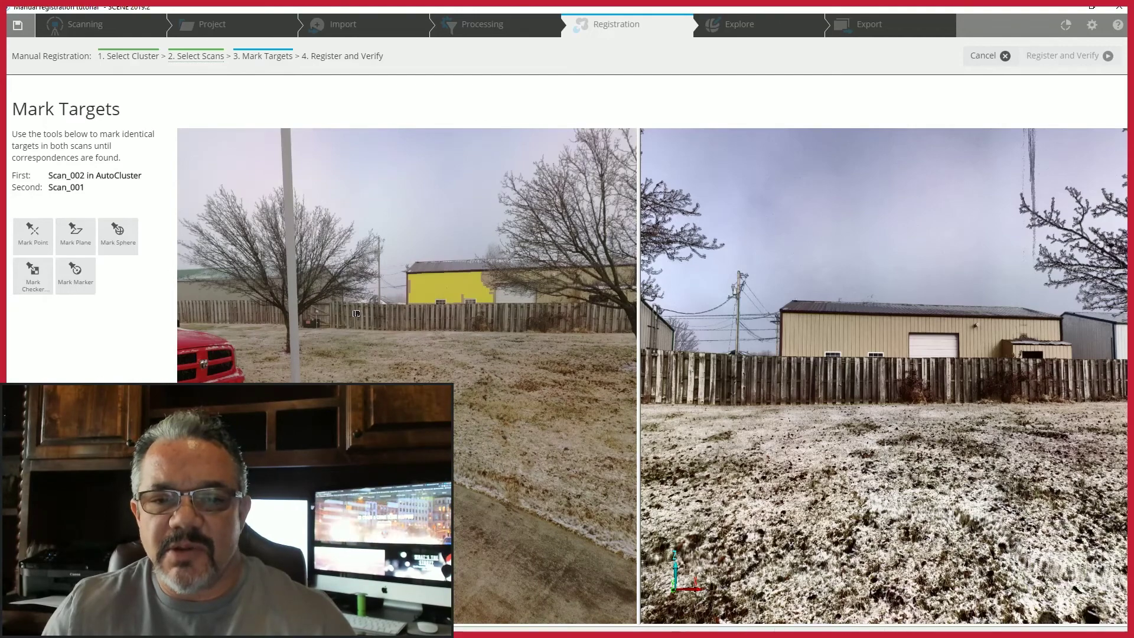
{"action": "left_click", "coordinate": [835, 334]}
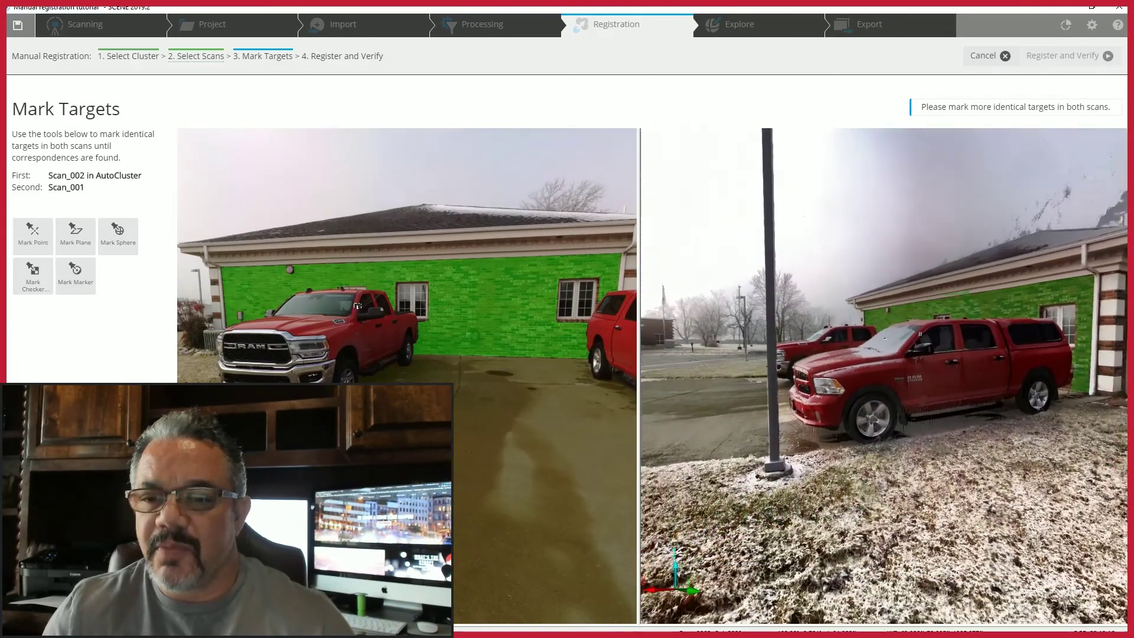
{"action": "left_click_drag", "start_coordinate": [920, 334], "coordinate": [858, 332]}
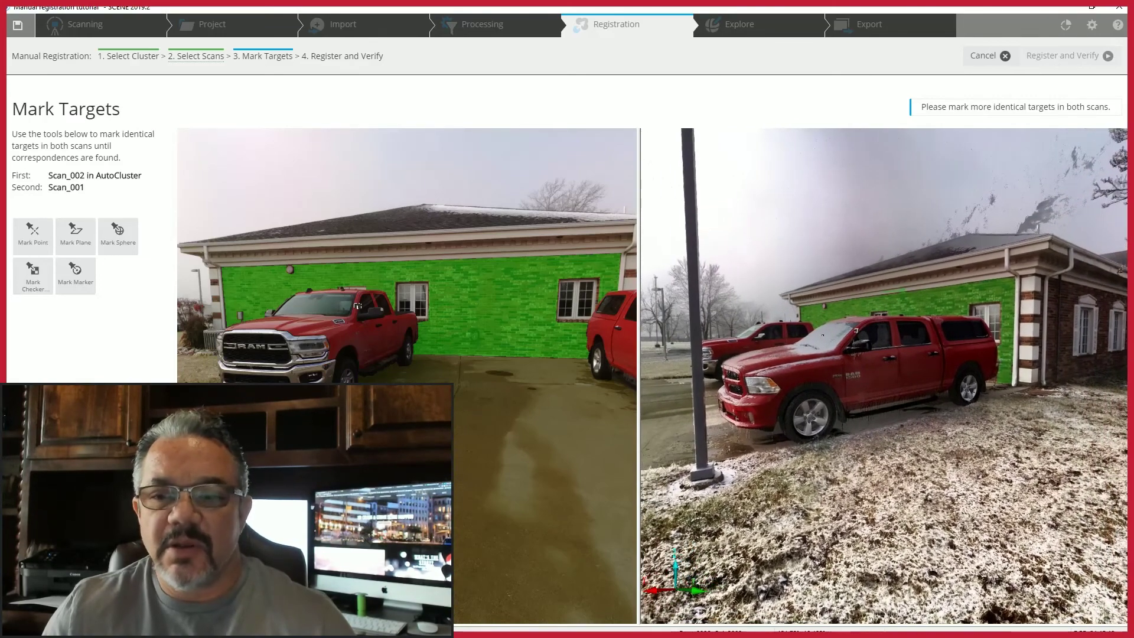
Step: Mark the window corner by the brick wall as a matching point and start Register and Verify
{"action": "scroll", "coordinate": [979, 404], "scroll_direction": "up", "scroll_amount": 5}
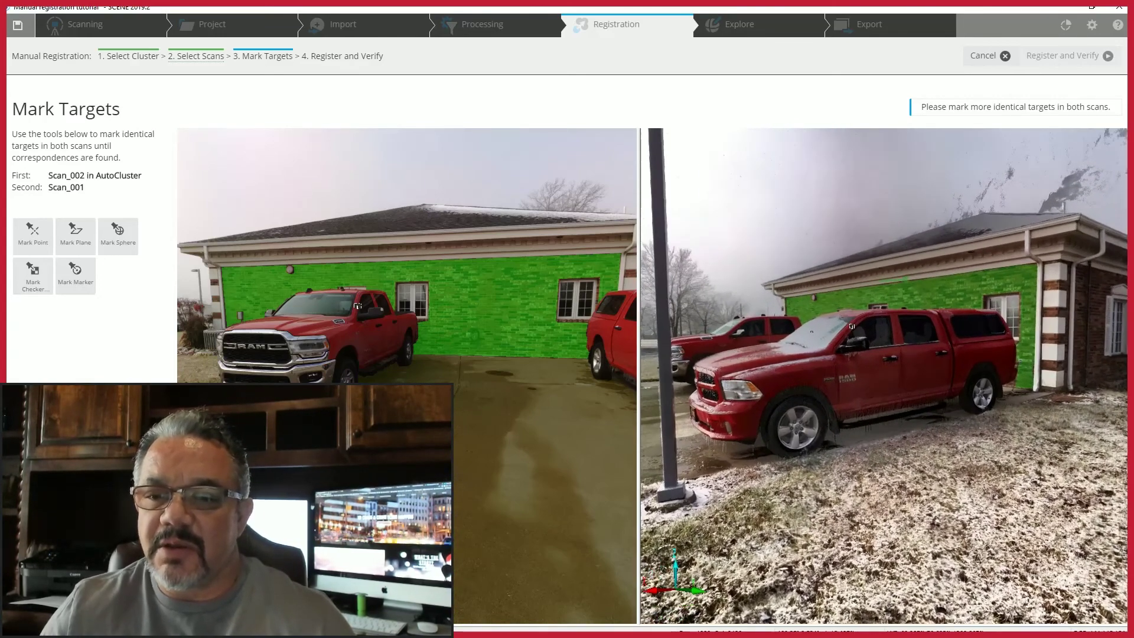
{"action": "scroll", "coordinate": [817, 295], "scroll_direction": "up", "scroll_amount": 5}
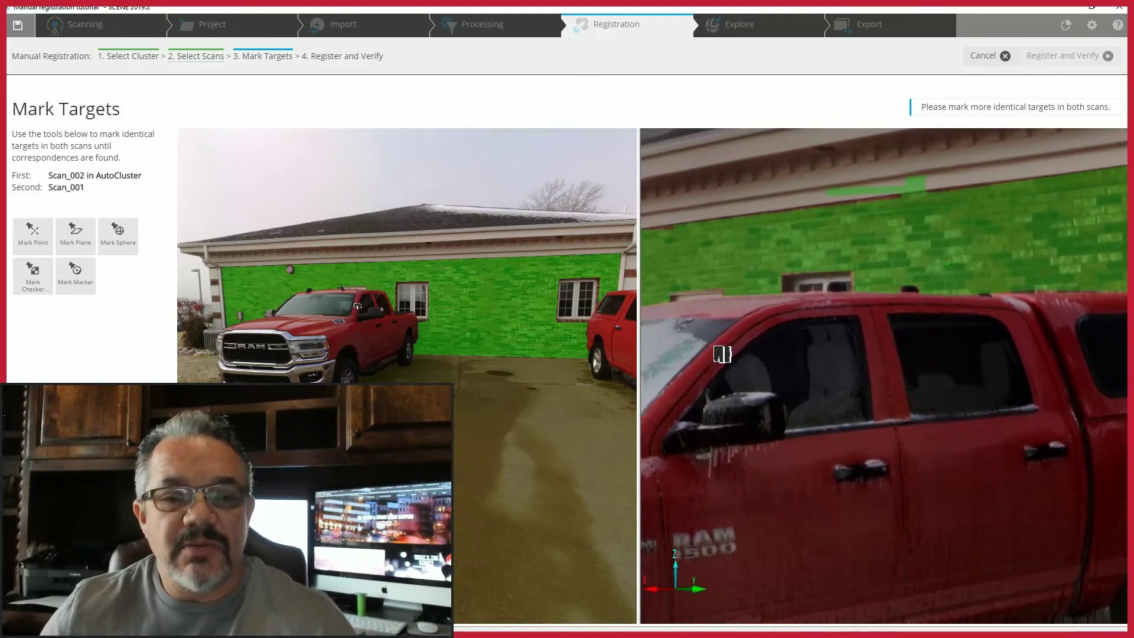
{"action": "scroll", "coordinate": [357, 306], "scroll_direction": "up", "scroll_amount": 5}
{"action": "scroll", "coordinate": [306, 235], "scroll_direction": "up", "scroll_amount": 2}
{"action": "left_click_drag", "start_coordinate": [306, 236], "coordinate": [239, 343]}
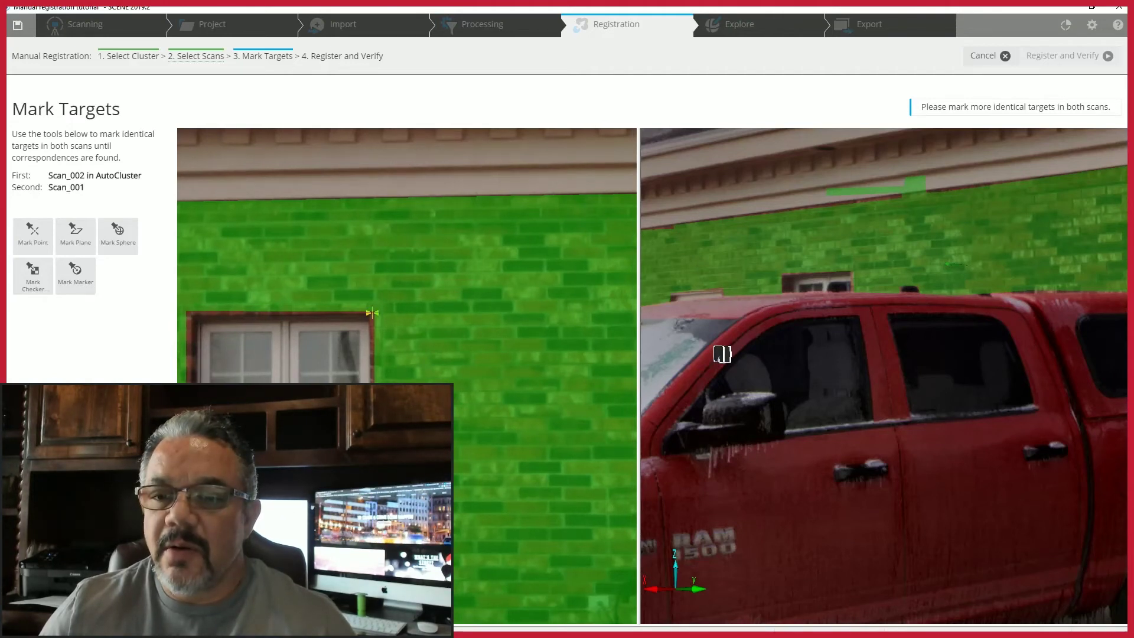
{"action": "left_click", "coordinate": [850, 271]}
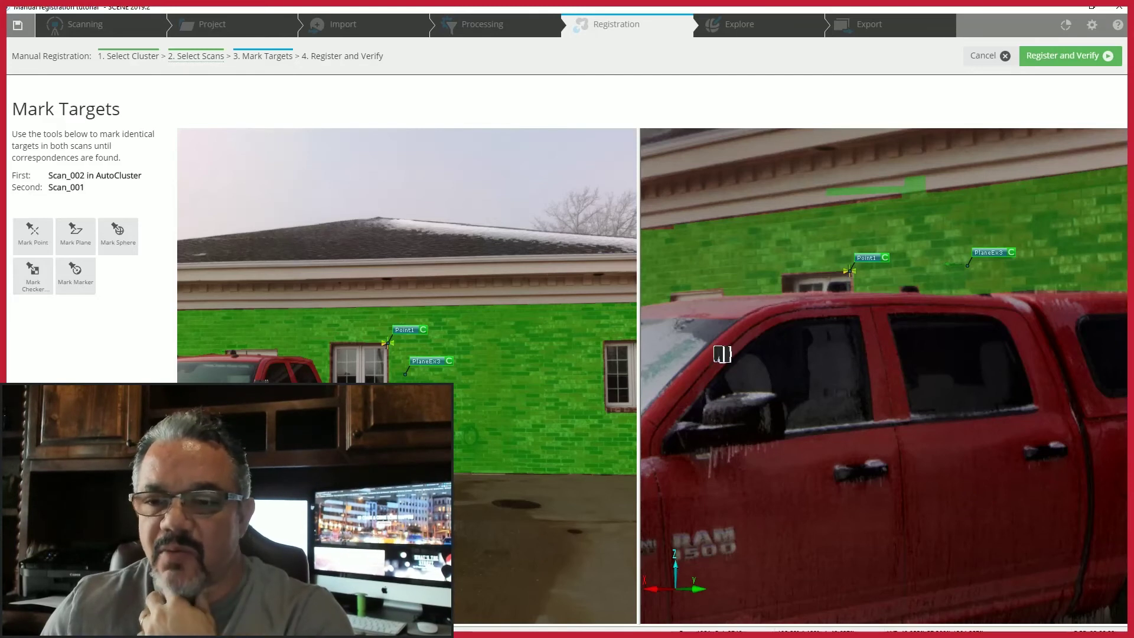
{"action": "left_click", "coordinate": [1067, 57]}
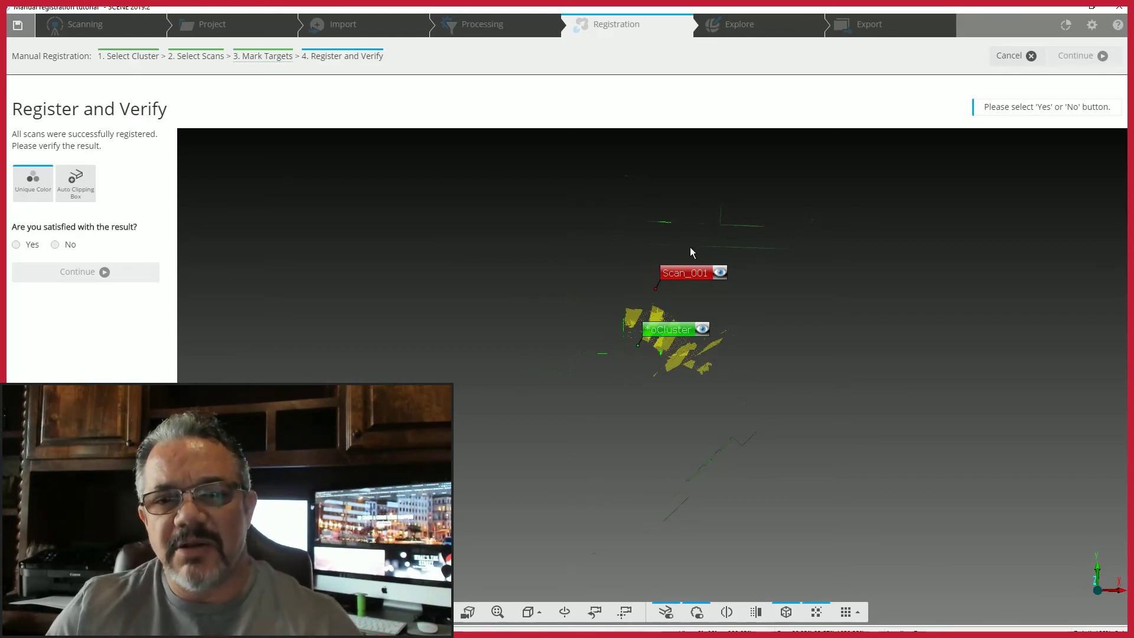
Step: Answer Yes to accept Scan_001's registration with the cluster
{"action": "left_click", "coordinate": [16, 245]}
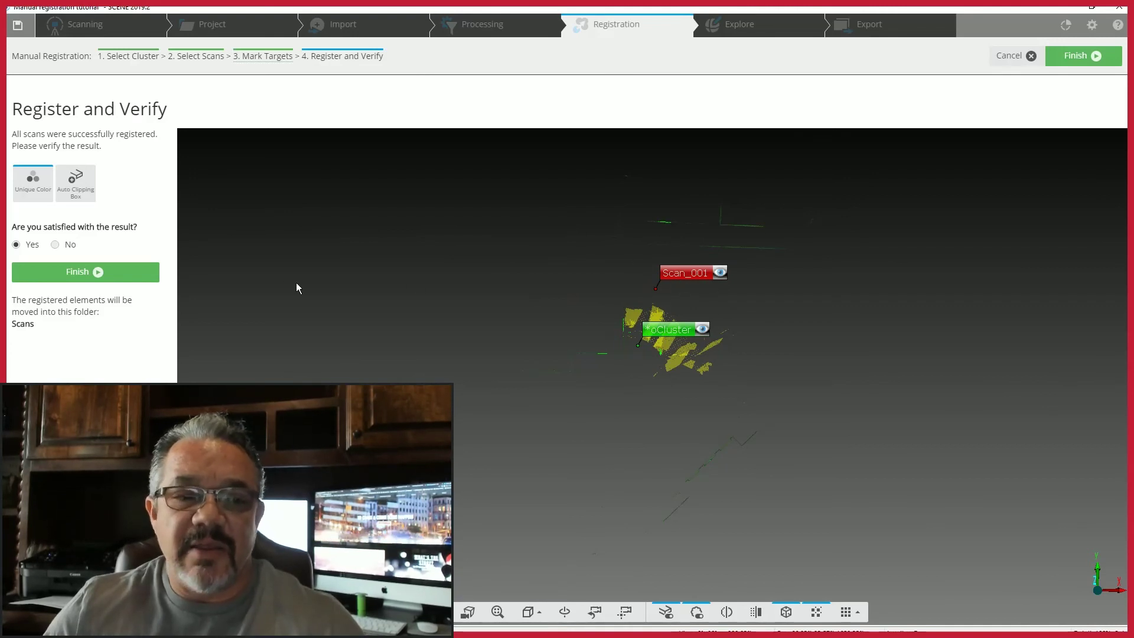
Step: Finish manual registration and start a Cloud to Cloud optimization of the cluster
{"action": "left_click", "coordinate": [83, 273]}
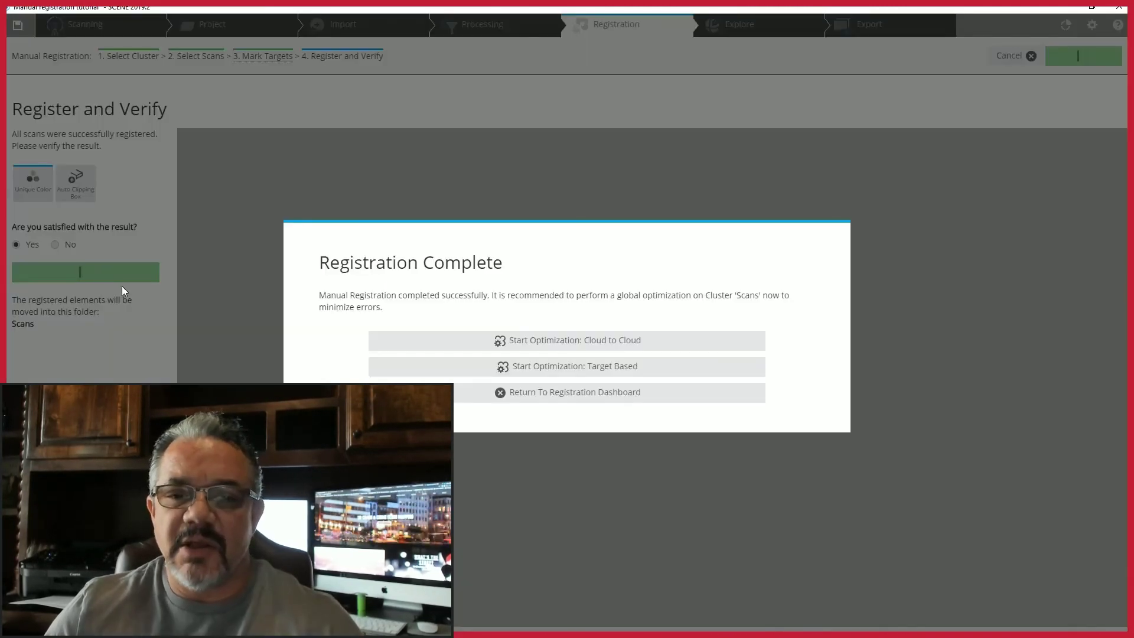
{"action": "left_click", "coordinate": [548, 347]}
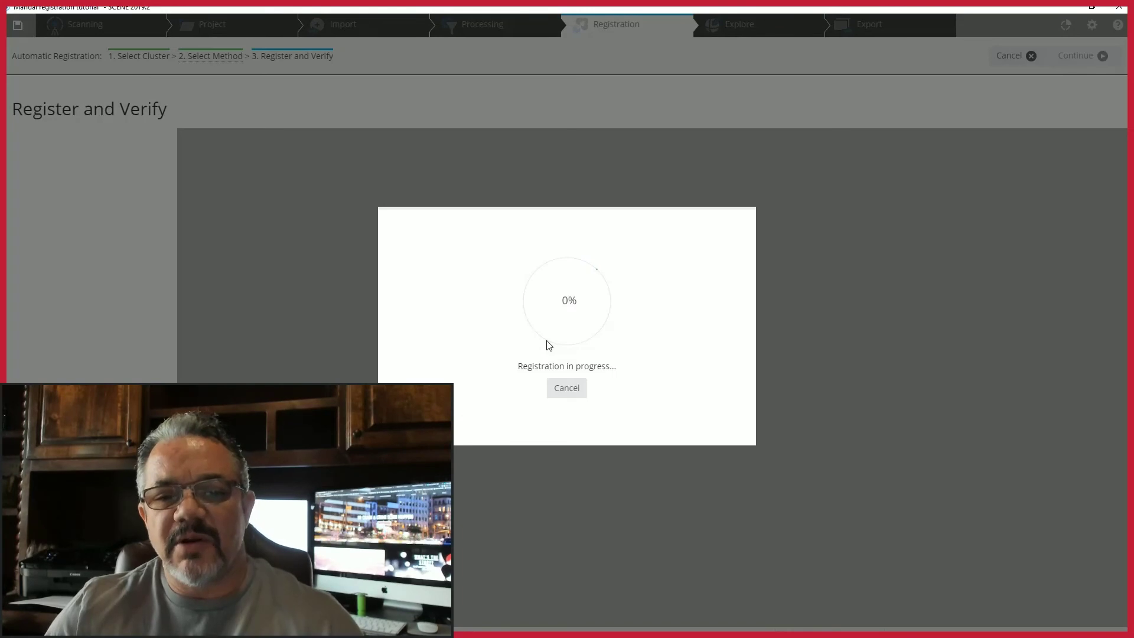